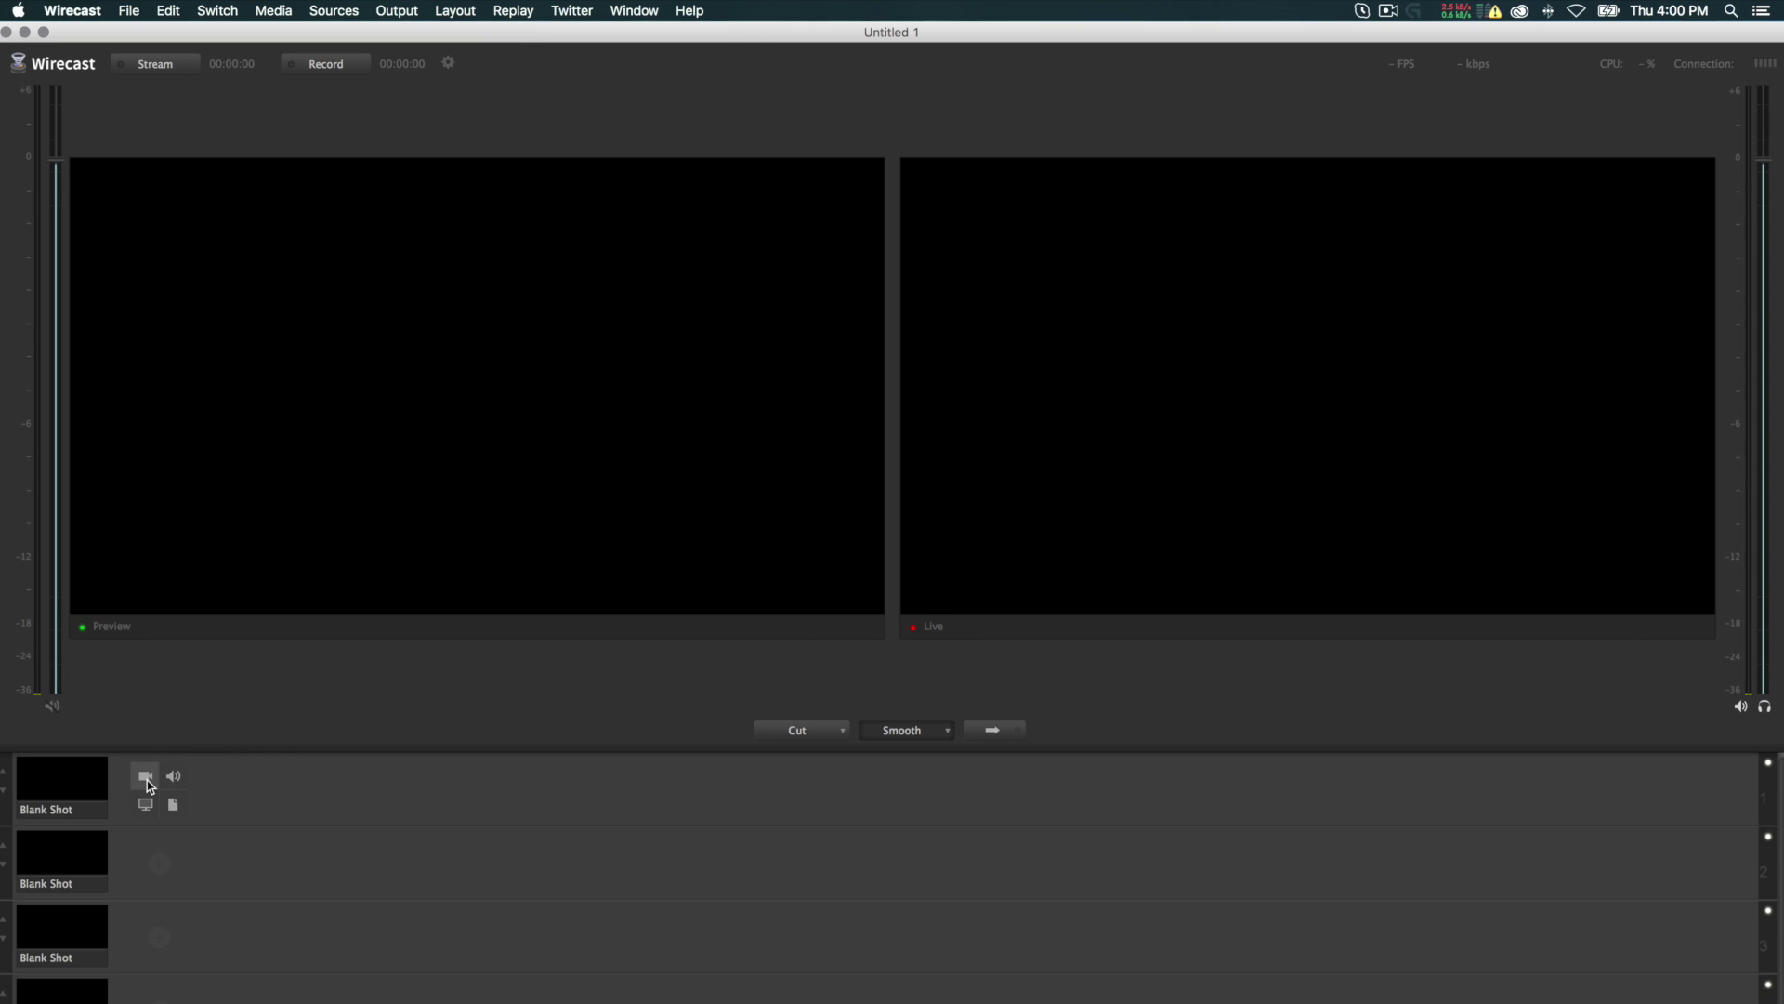
Step: Add a FaceTime HD camera shot to layer 1 and send it live
click(147, 778)
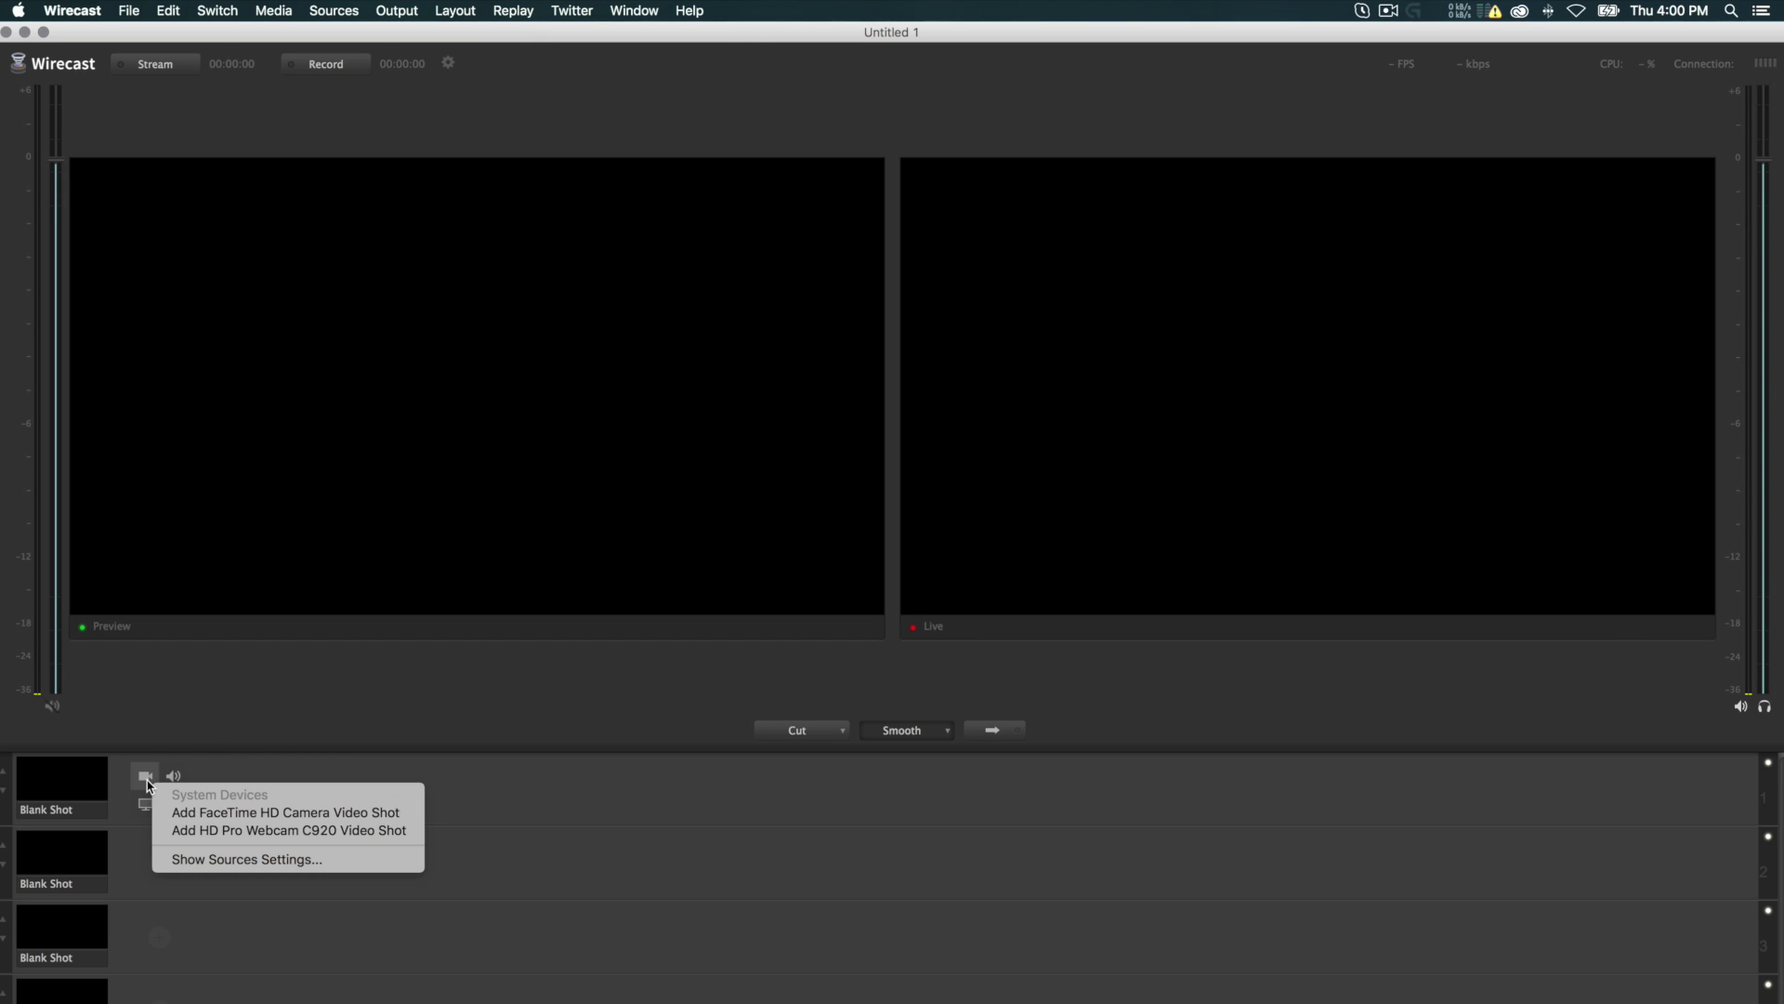
click(265, 814)
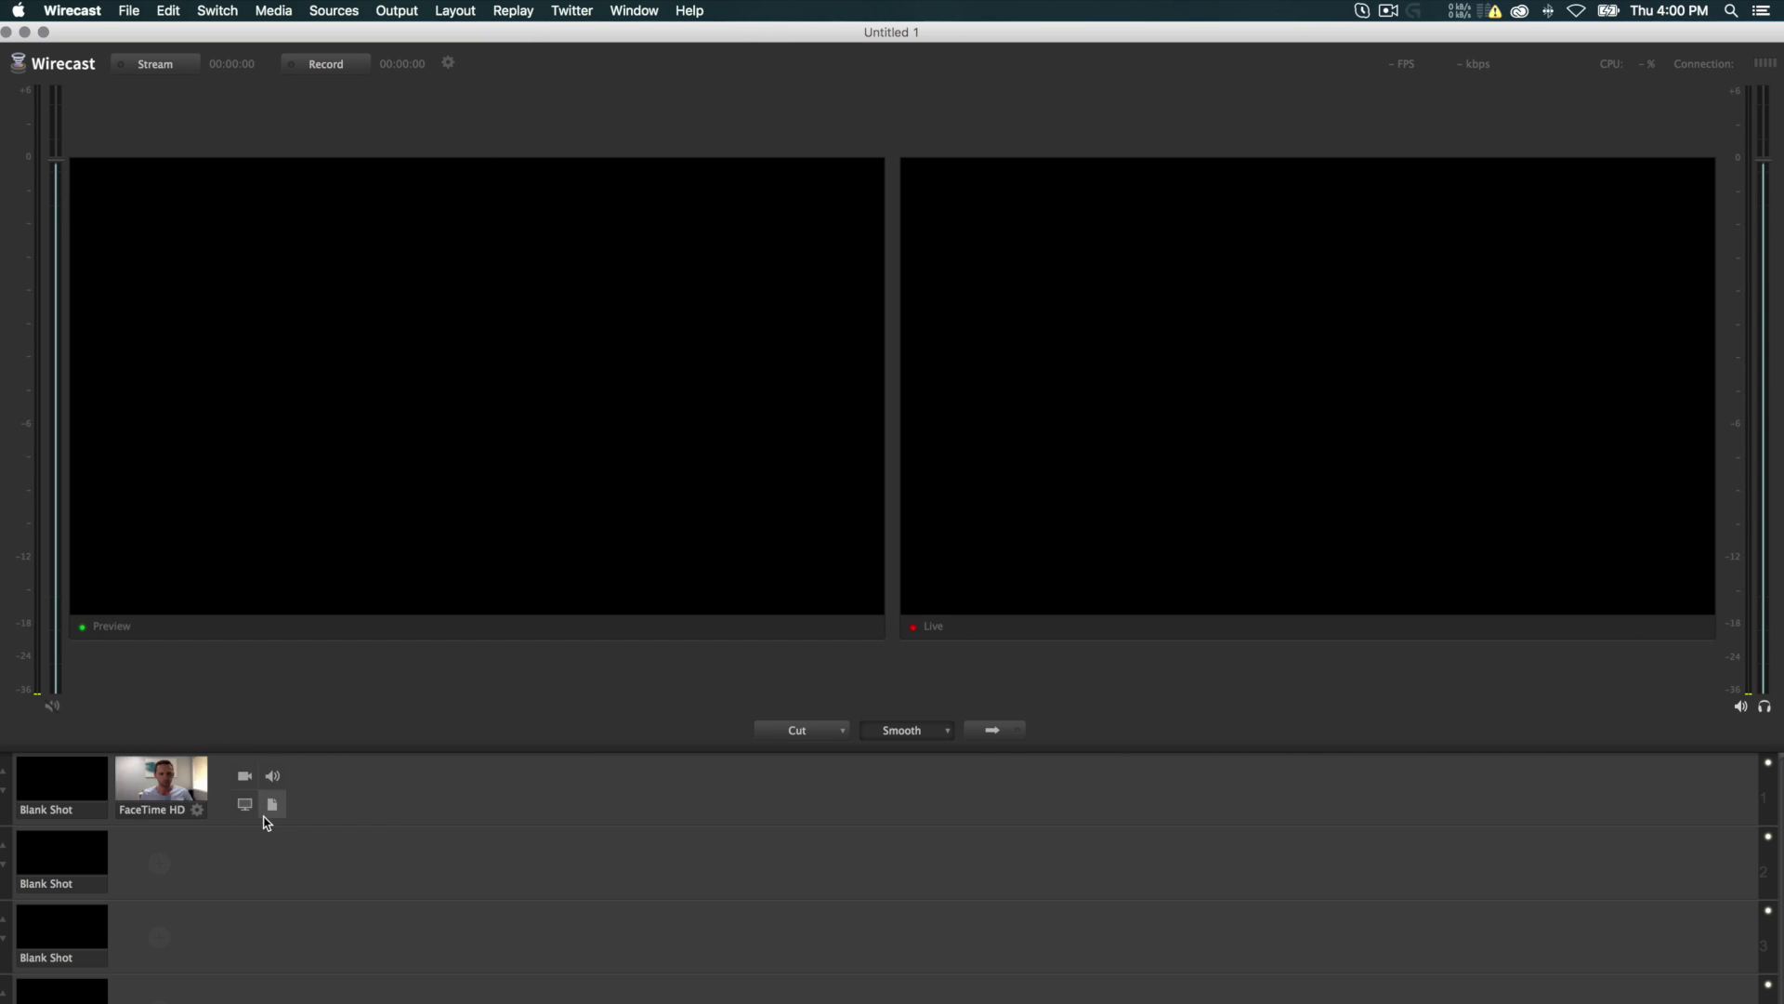
click(168, 787)
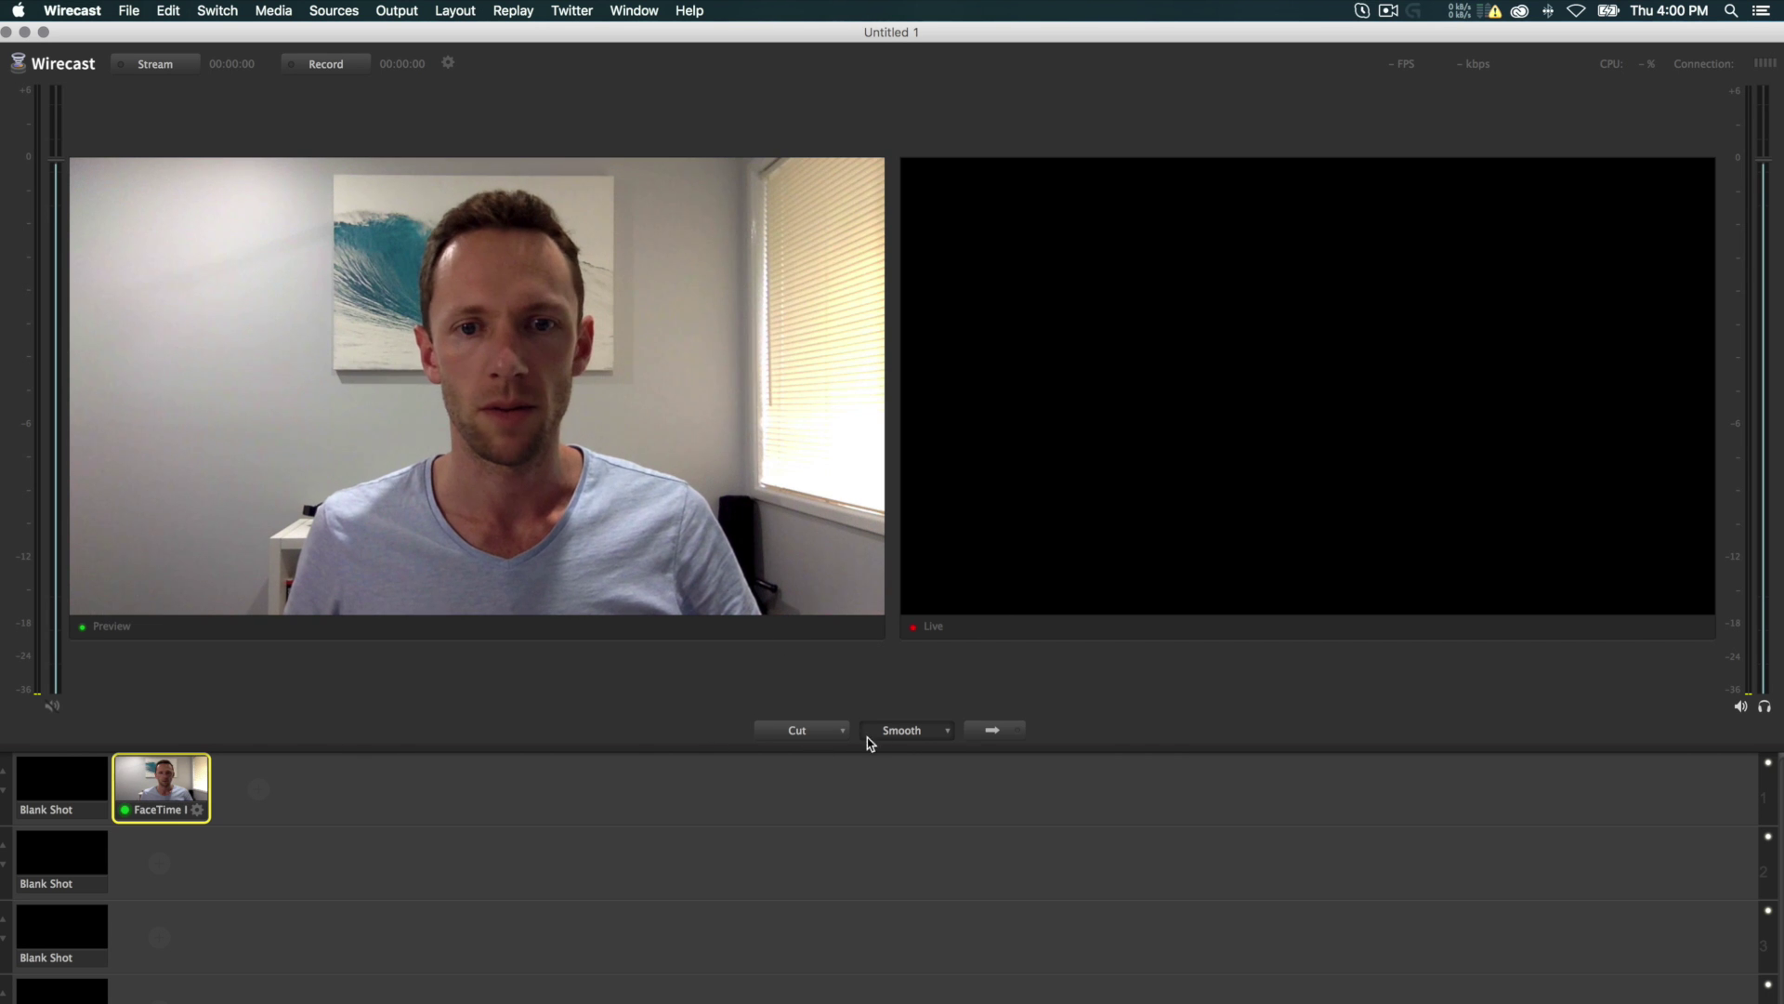
click(992, 730)
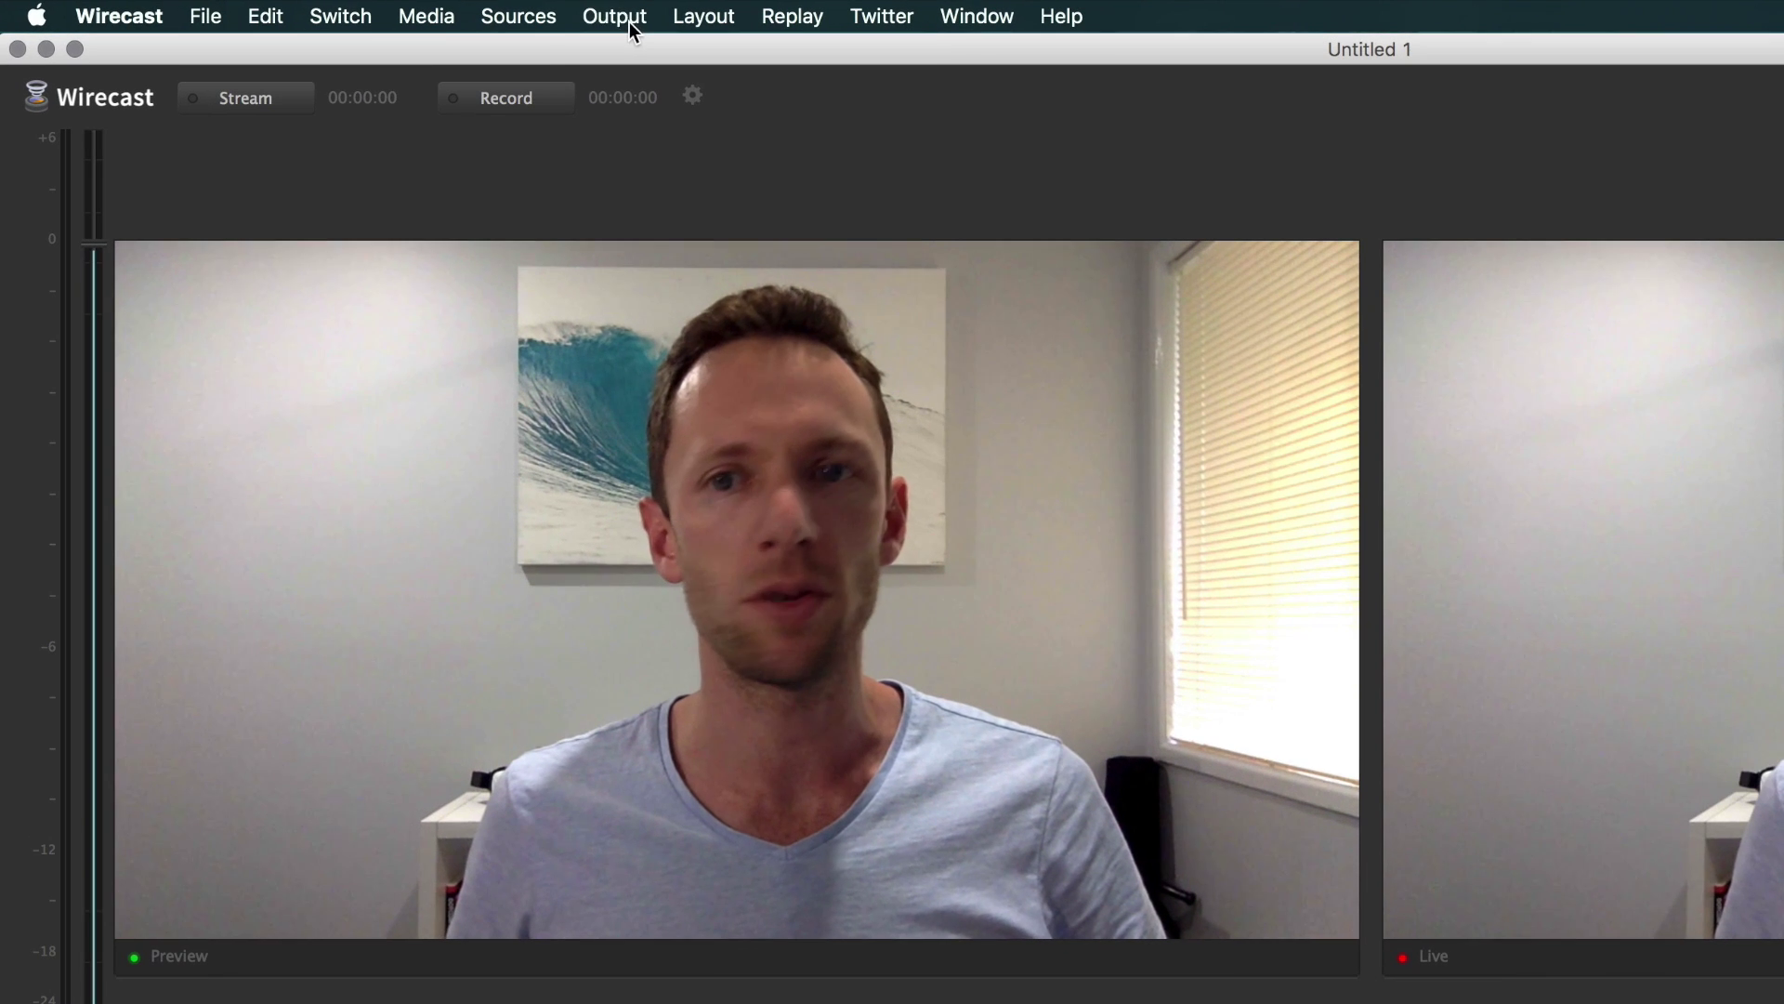
Step: Create a new output in Output Settings with Facebook as the destination
click(629, 23)
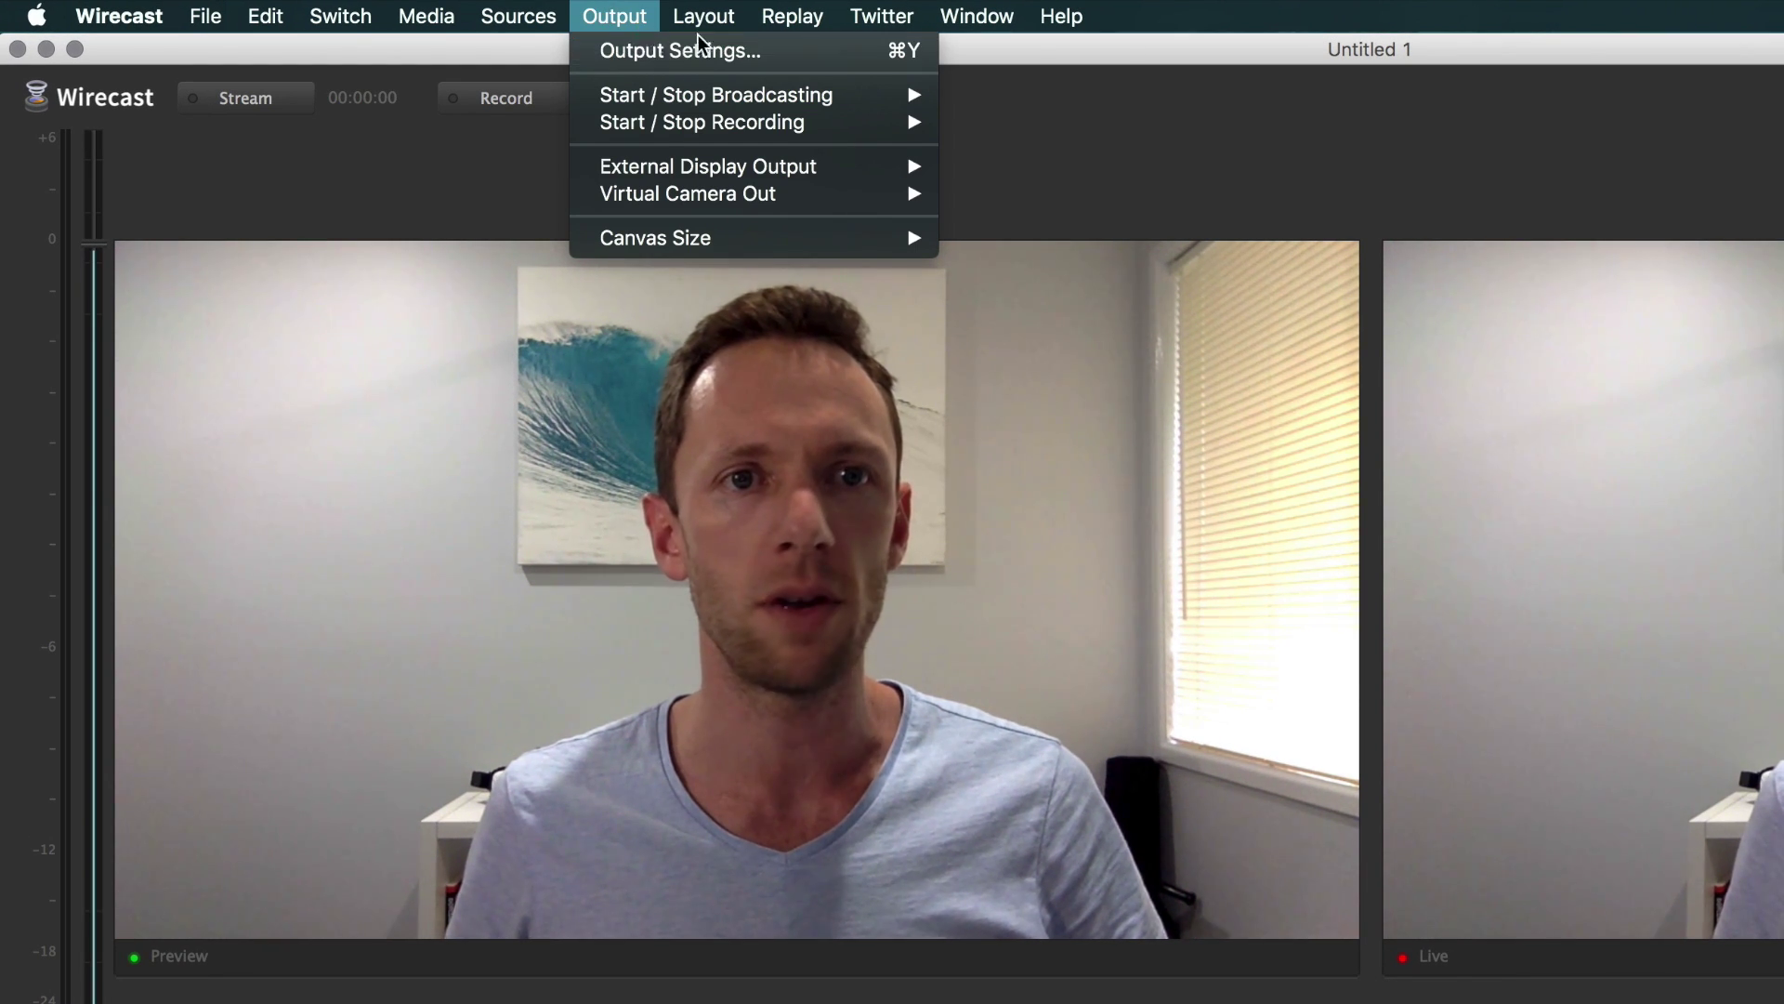
click(786, 49)
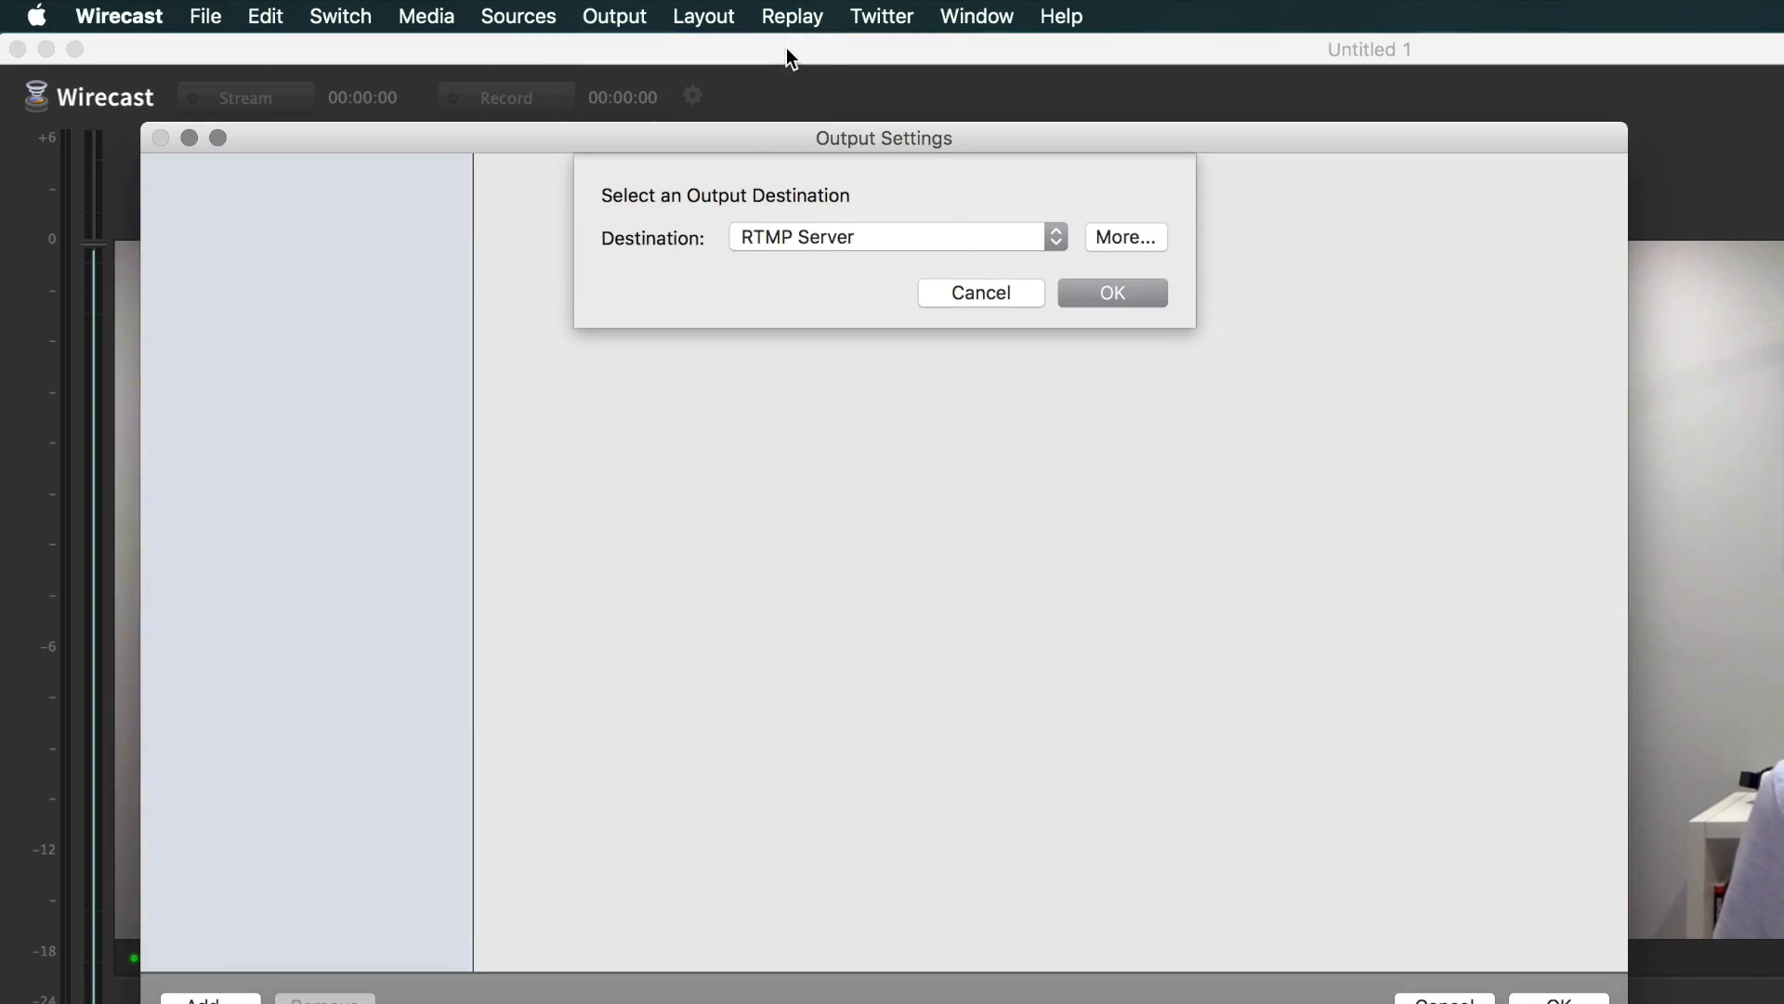
click(954, 232)
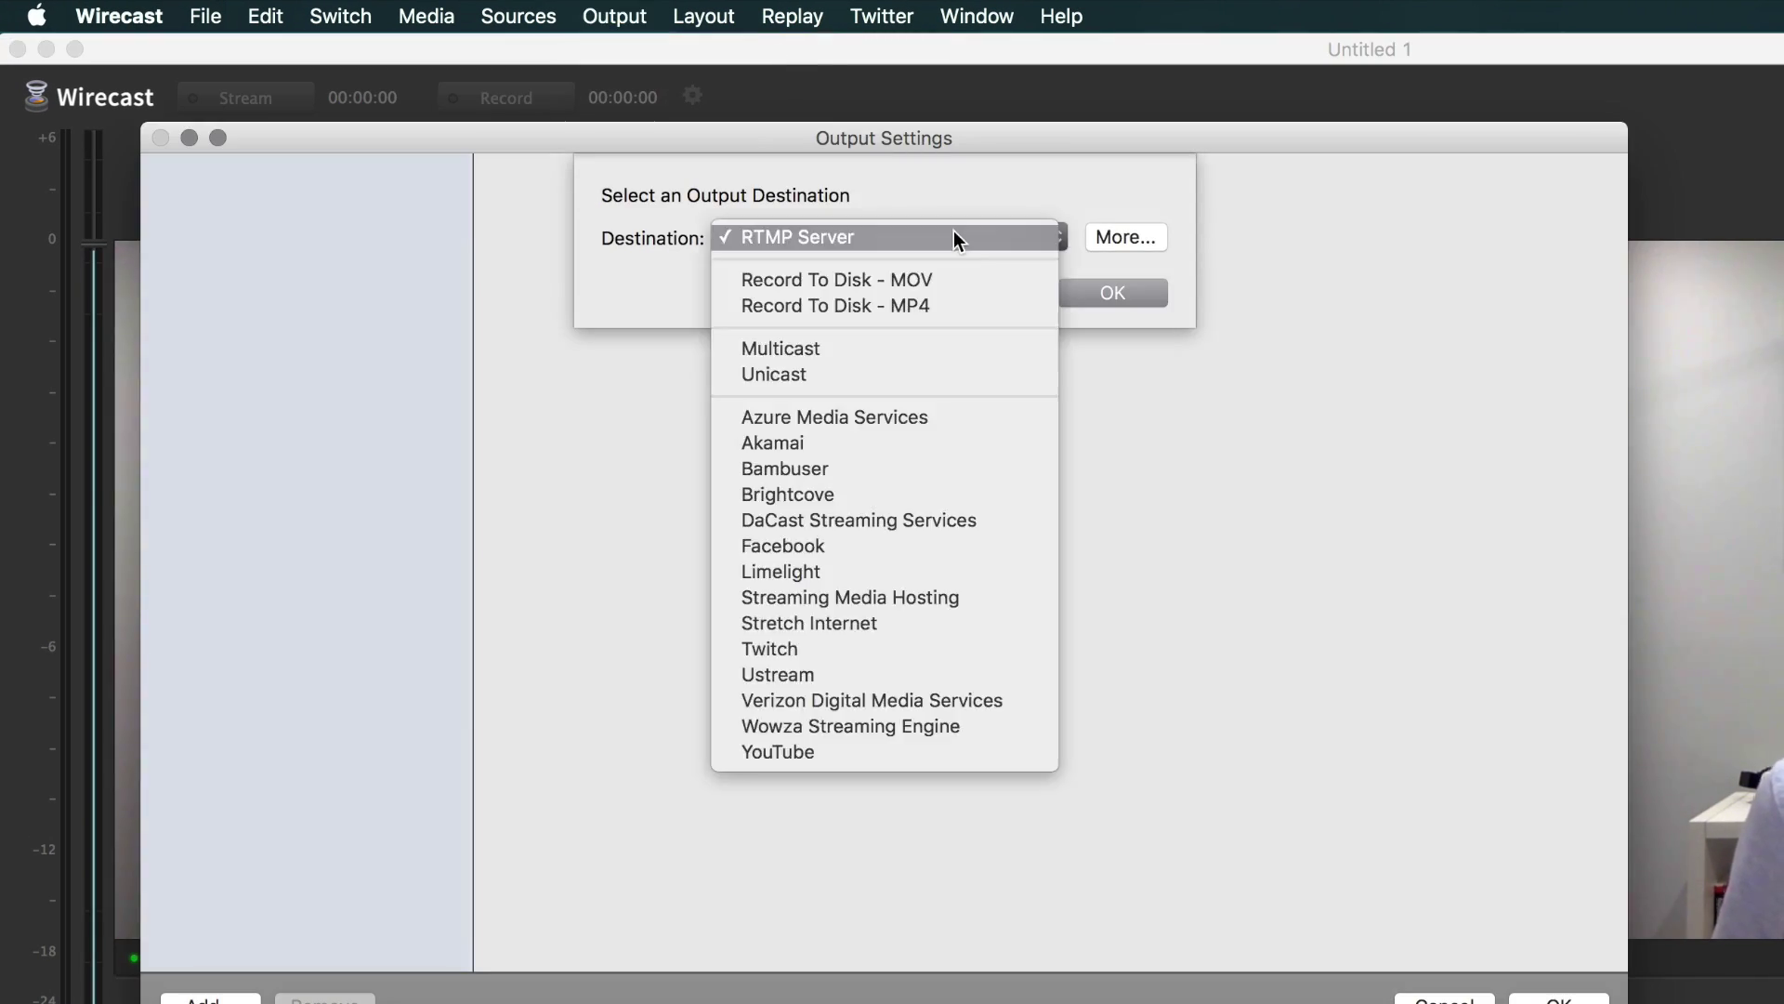
click(924, 550)
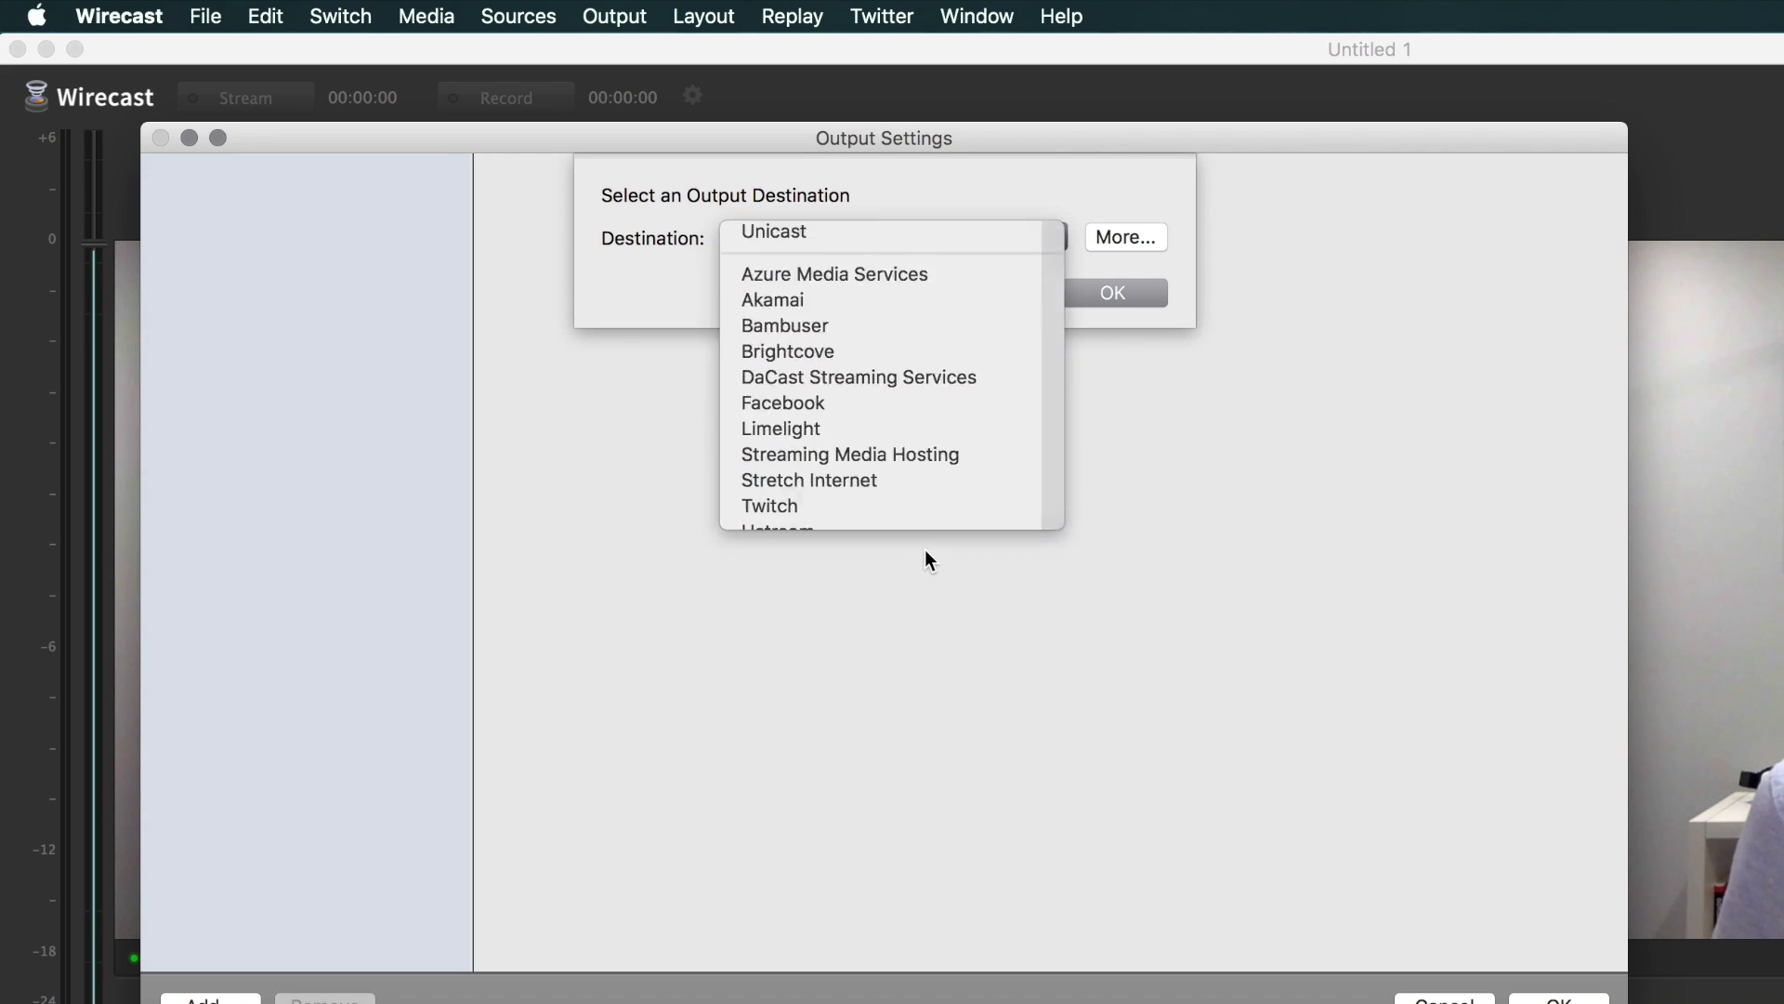
click(1134, 307)
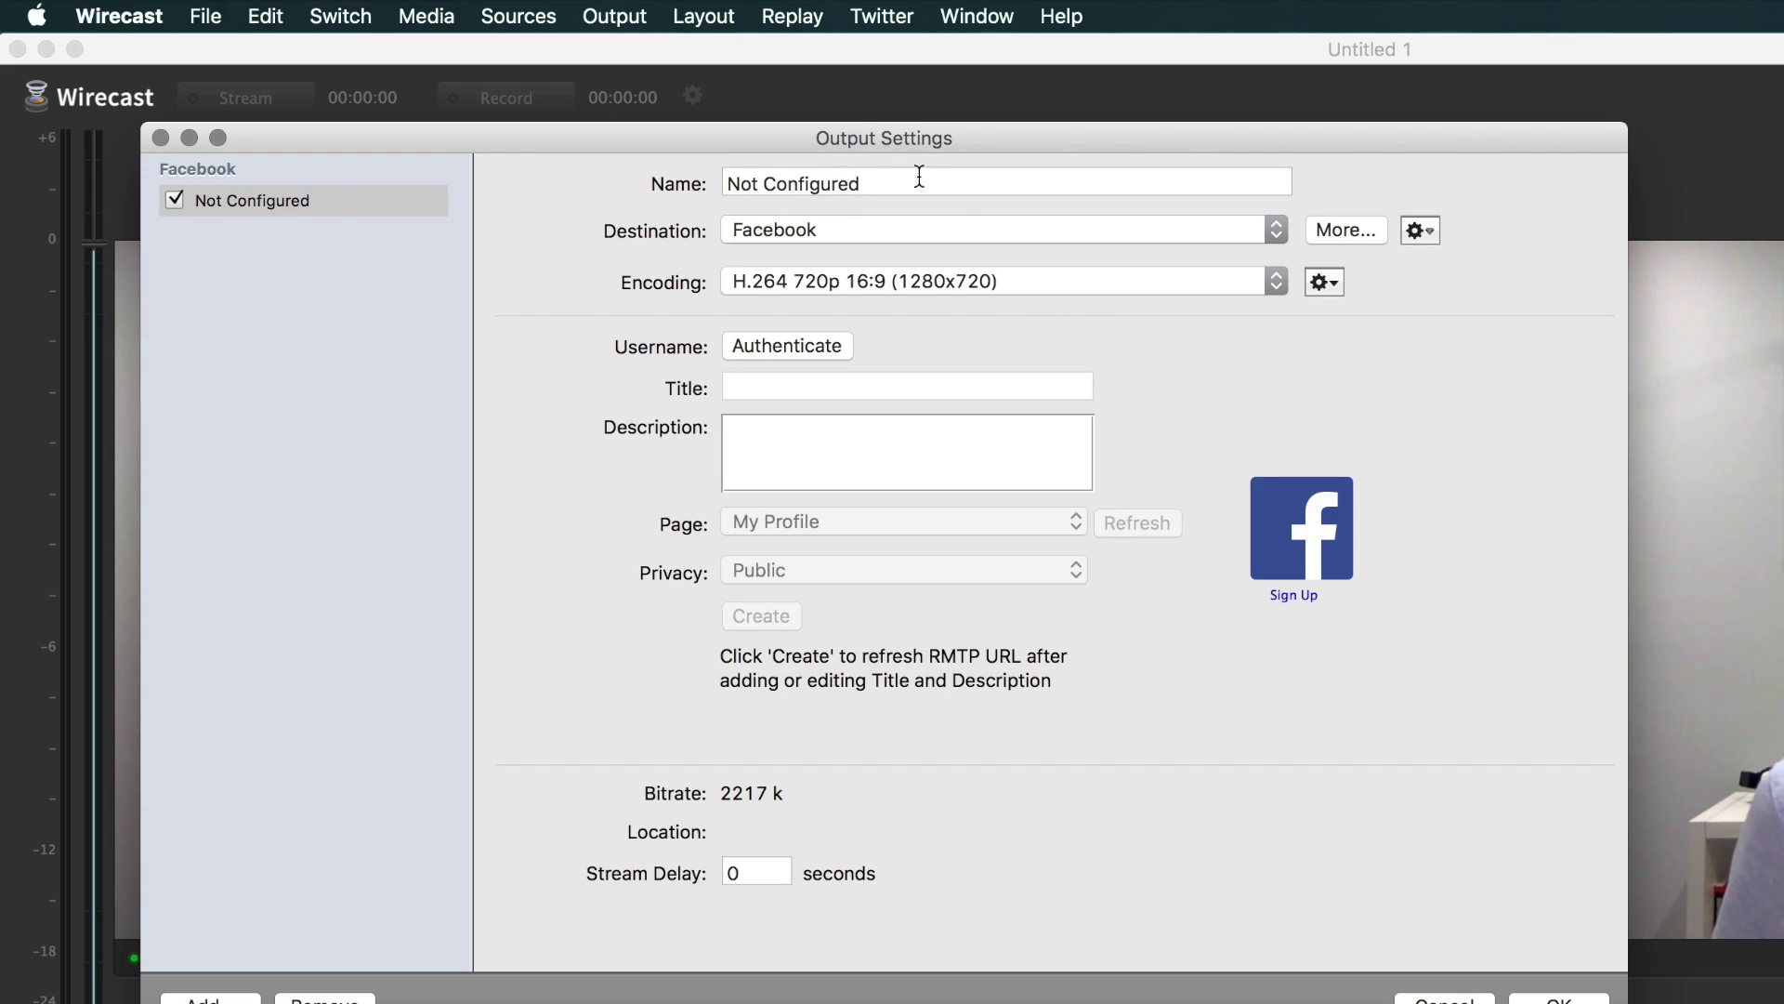
Step: Rename the output to 'Test 1' and keep H.264 720p 16:9 (1280x720) encoding
click(860, 181)
drag(861, 181, 491, 173)
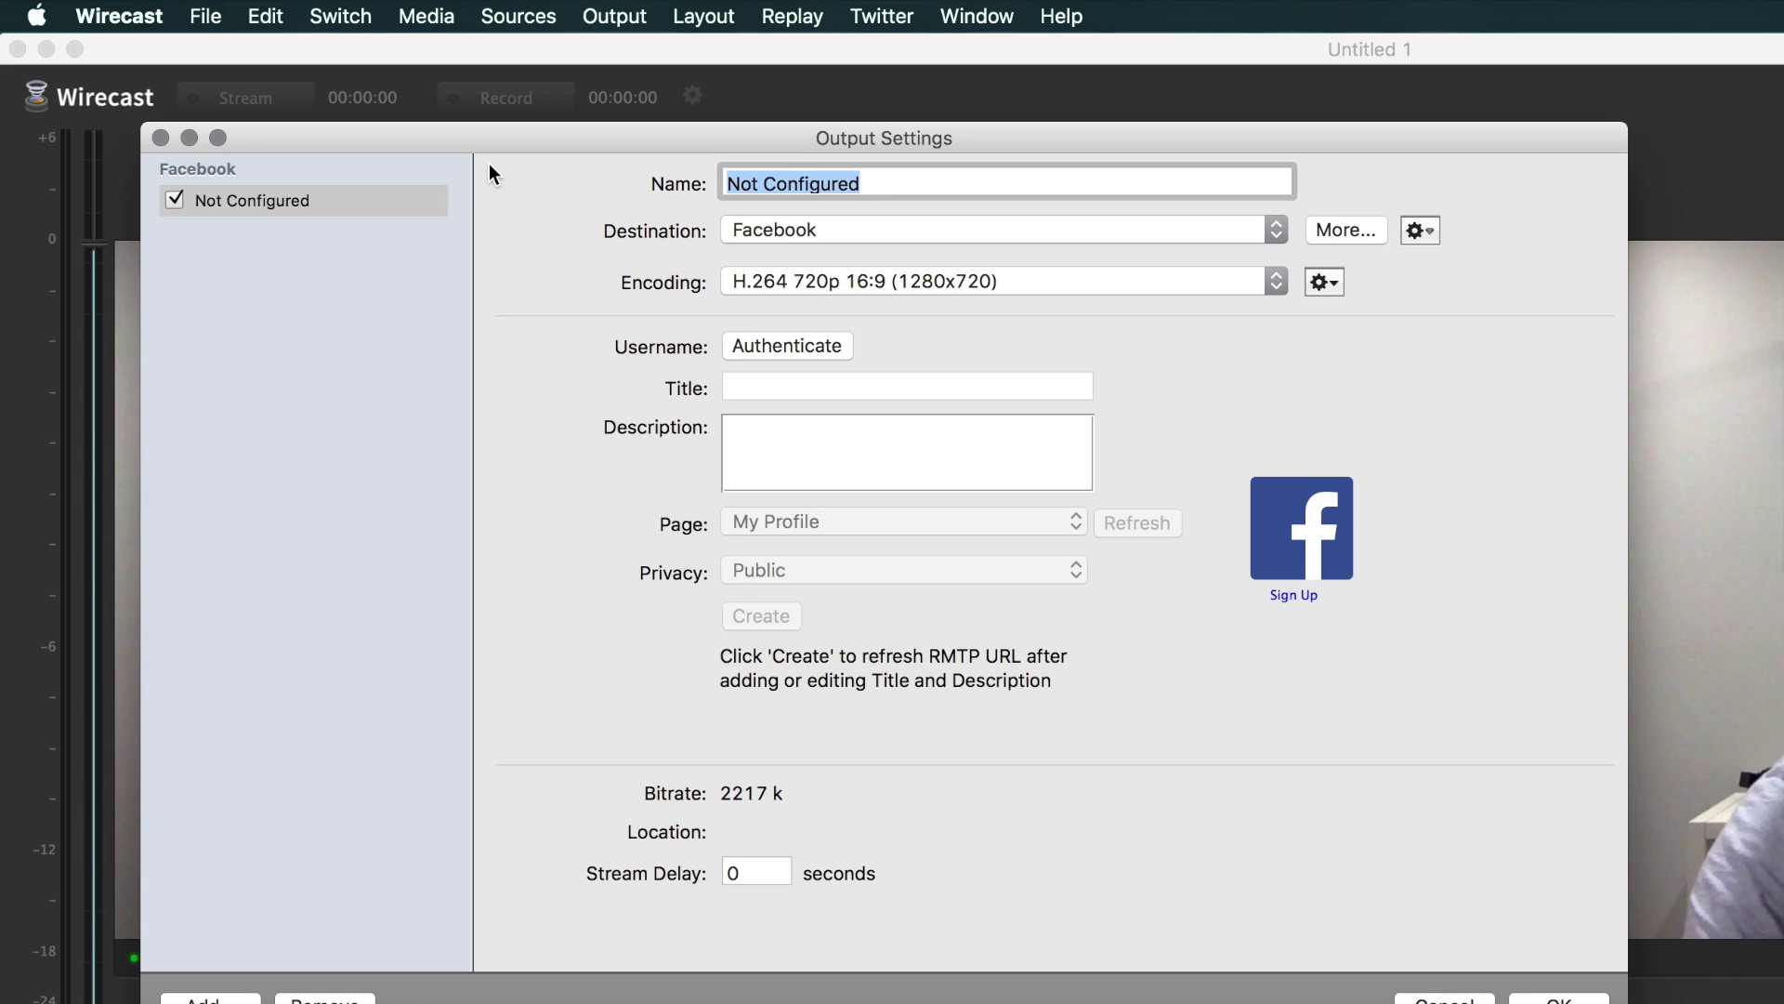
text(Test 1)
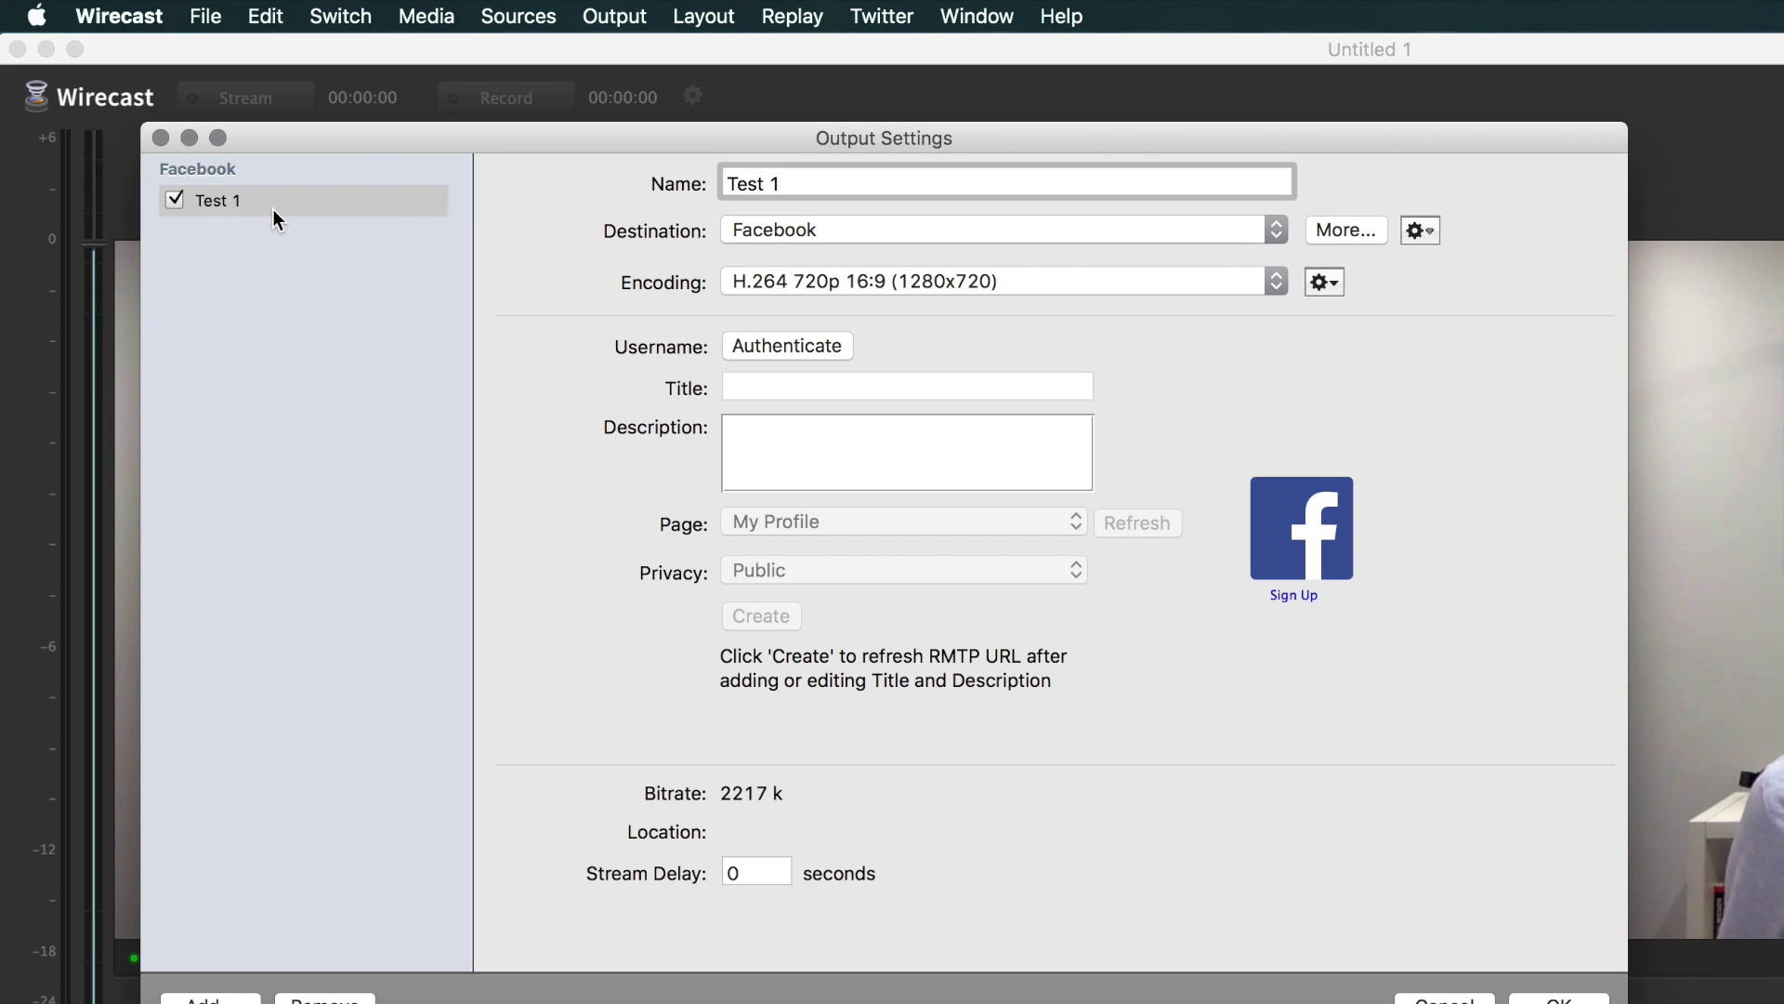
click(834, 286)
click(829, 287)
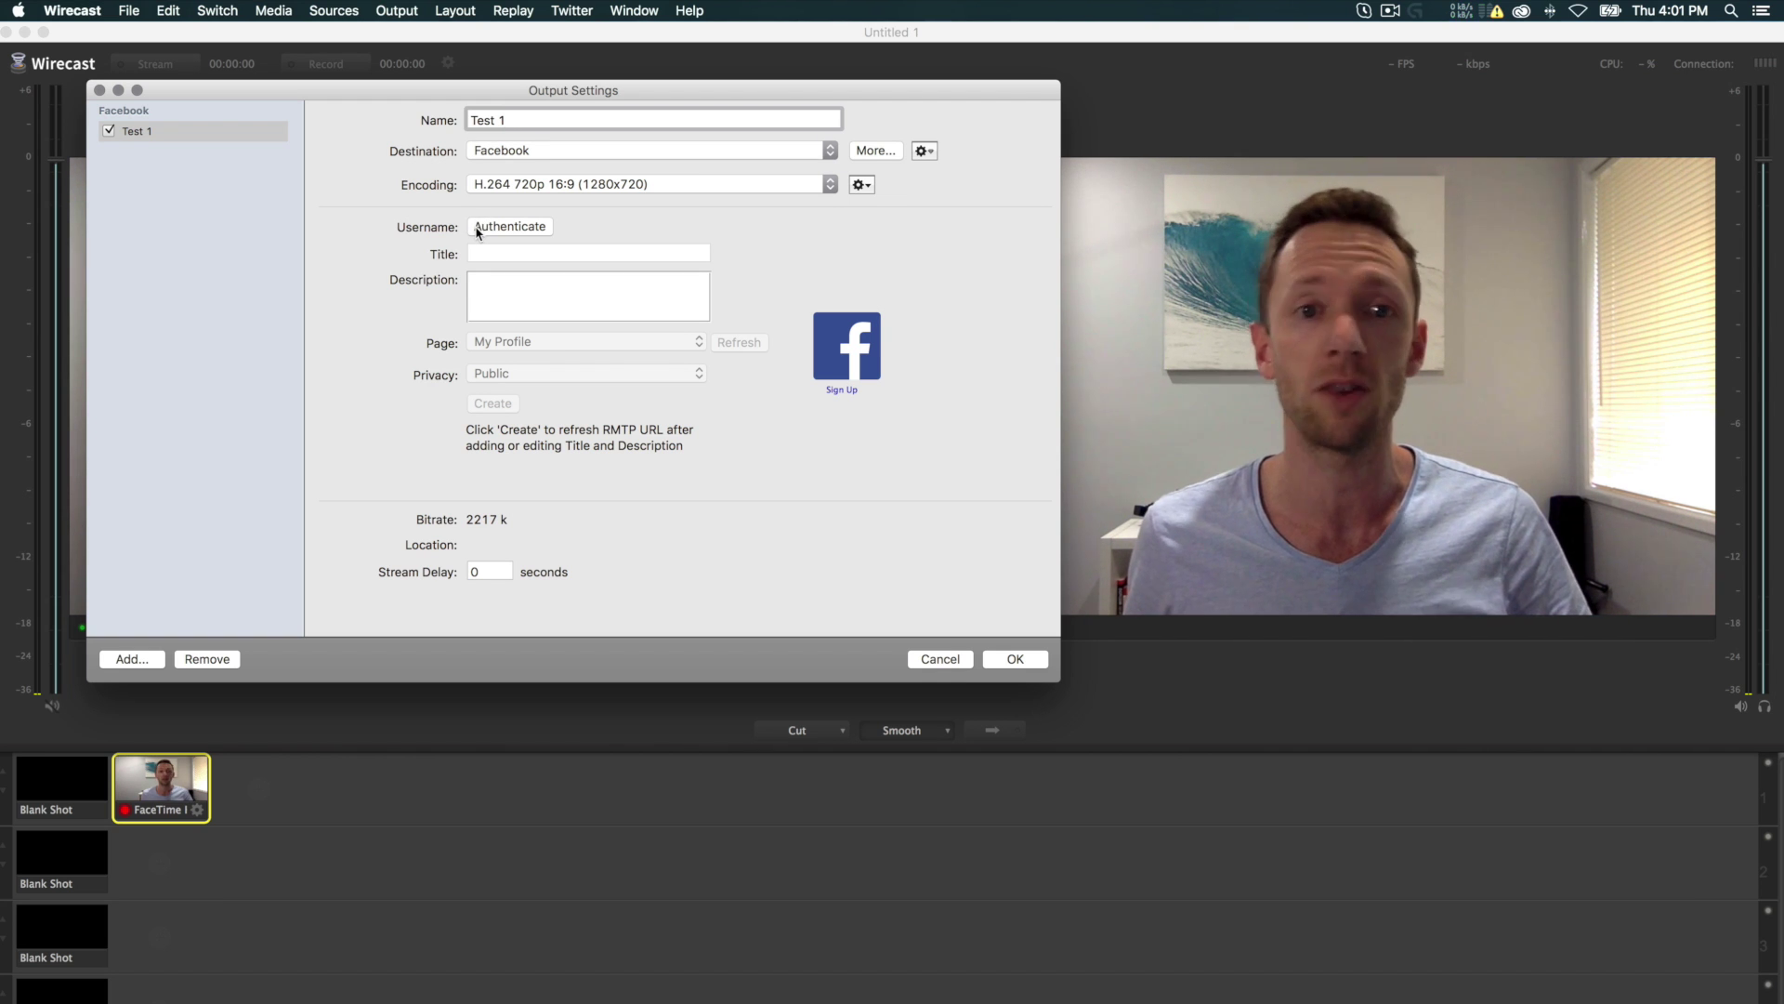
Step: Authenticate the Facebook account and choose the business page as the stream target
click(534, 230)
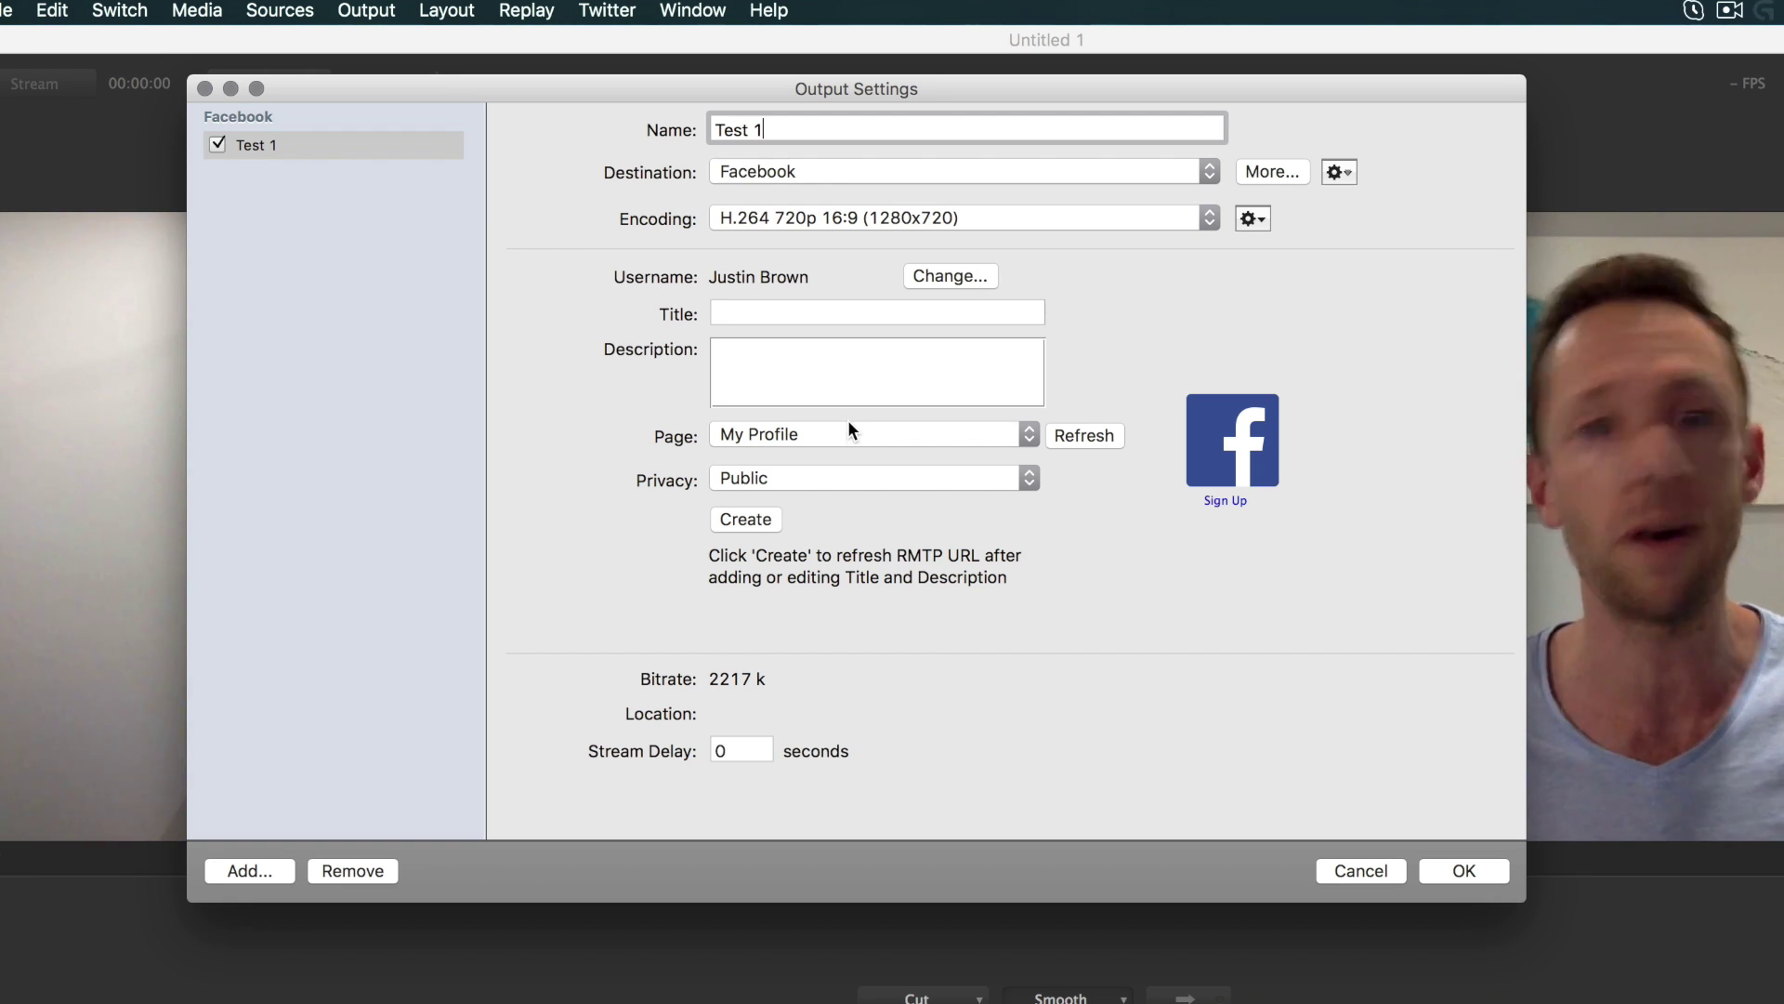
click(860, 431)
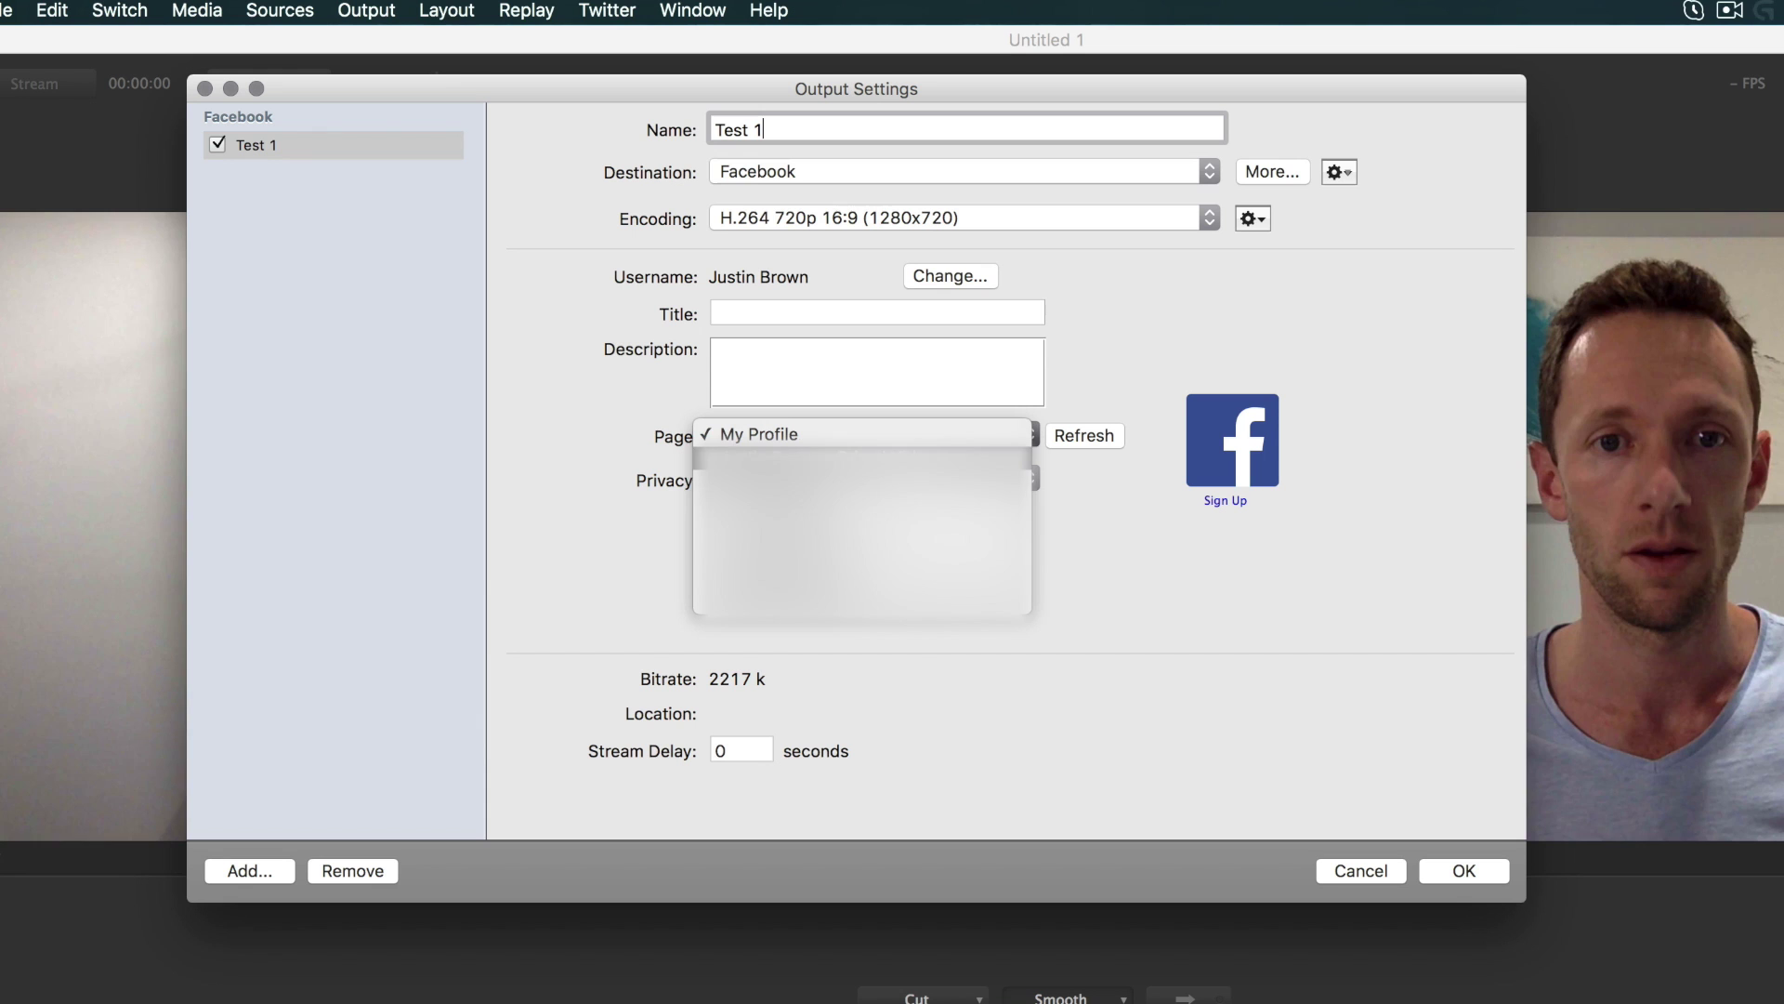
click(818, 456)
Step: Set title 'Test Live Stream' and description 'Test live 1', then create the stream location
click(770, 311)
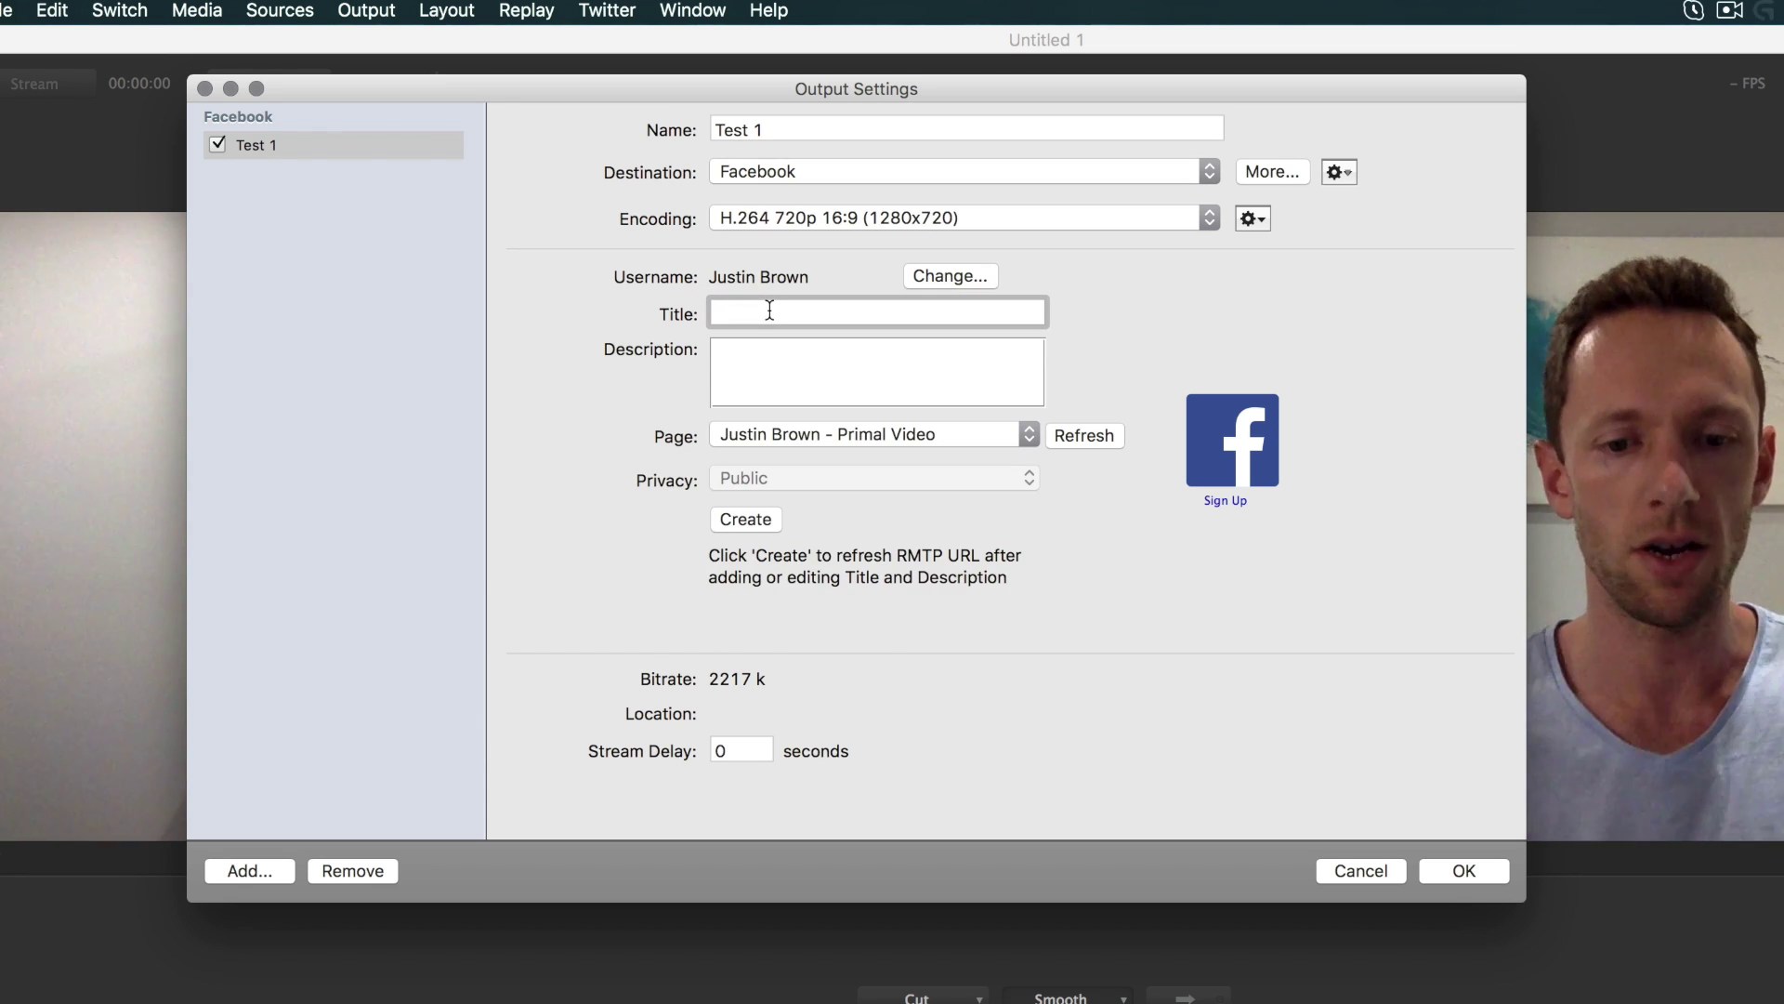
text(Test Live )
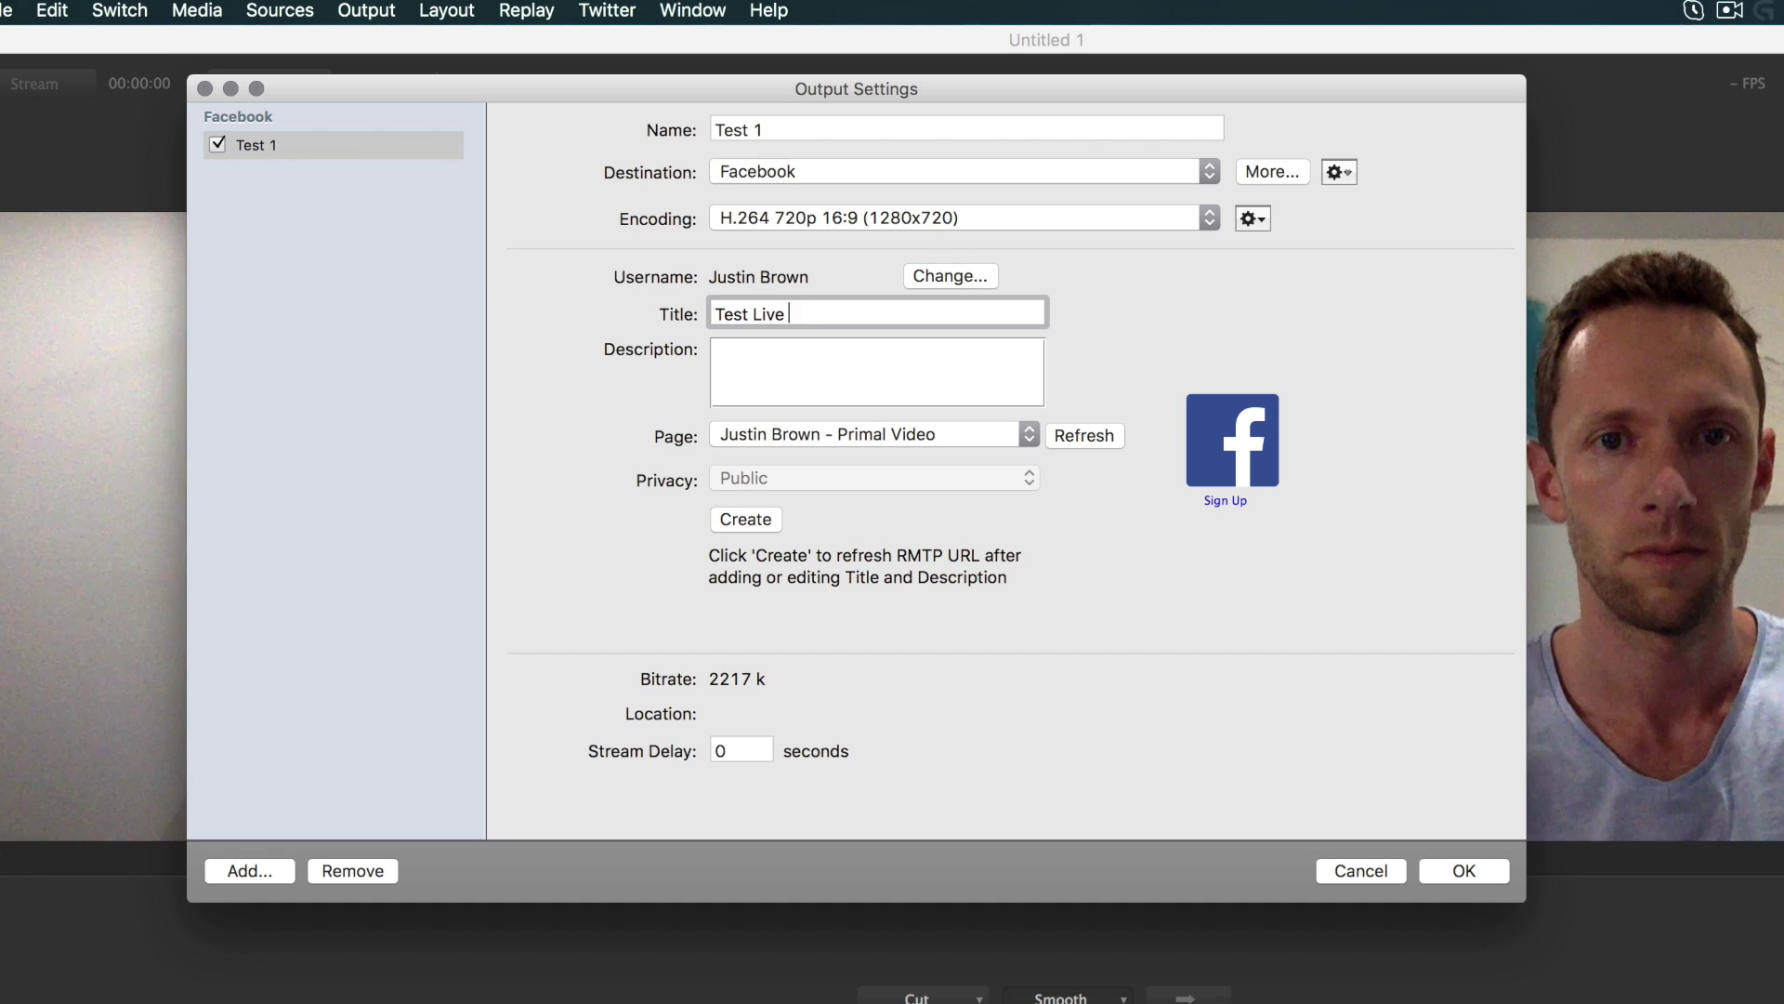
text(Stream)
key(Tab)
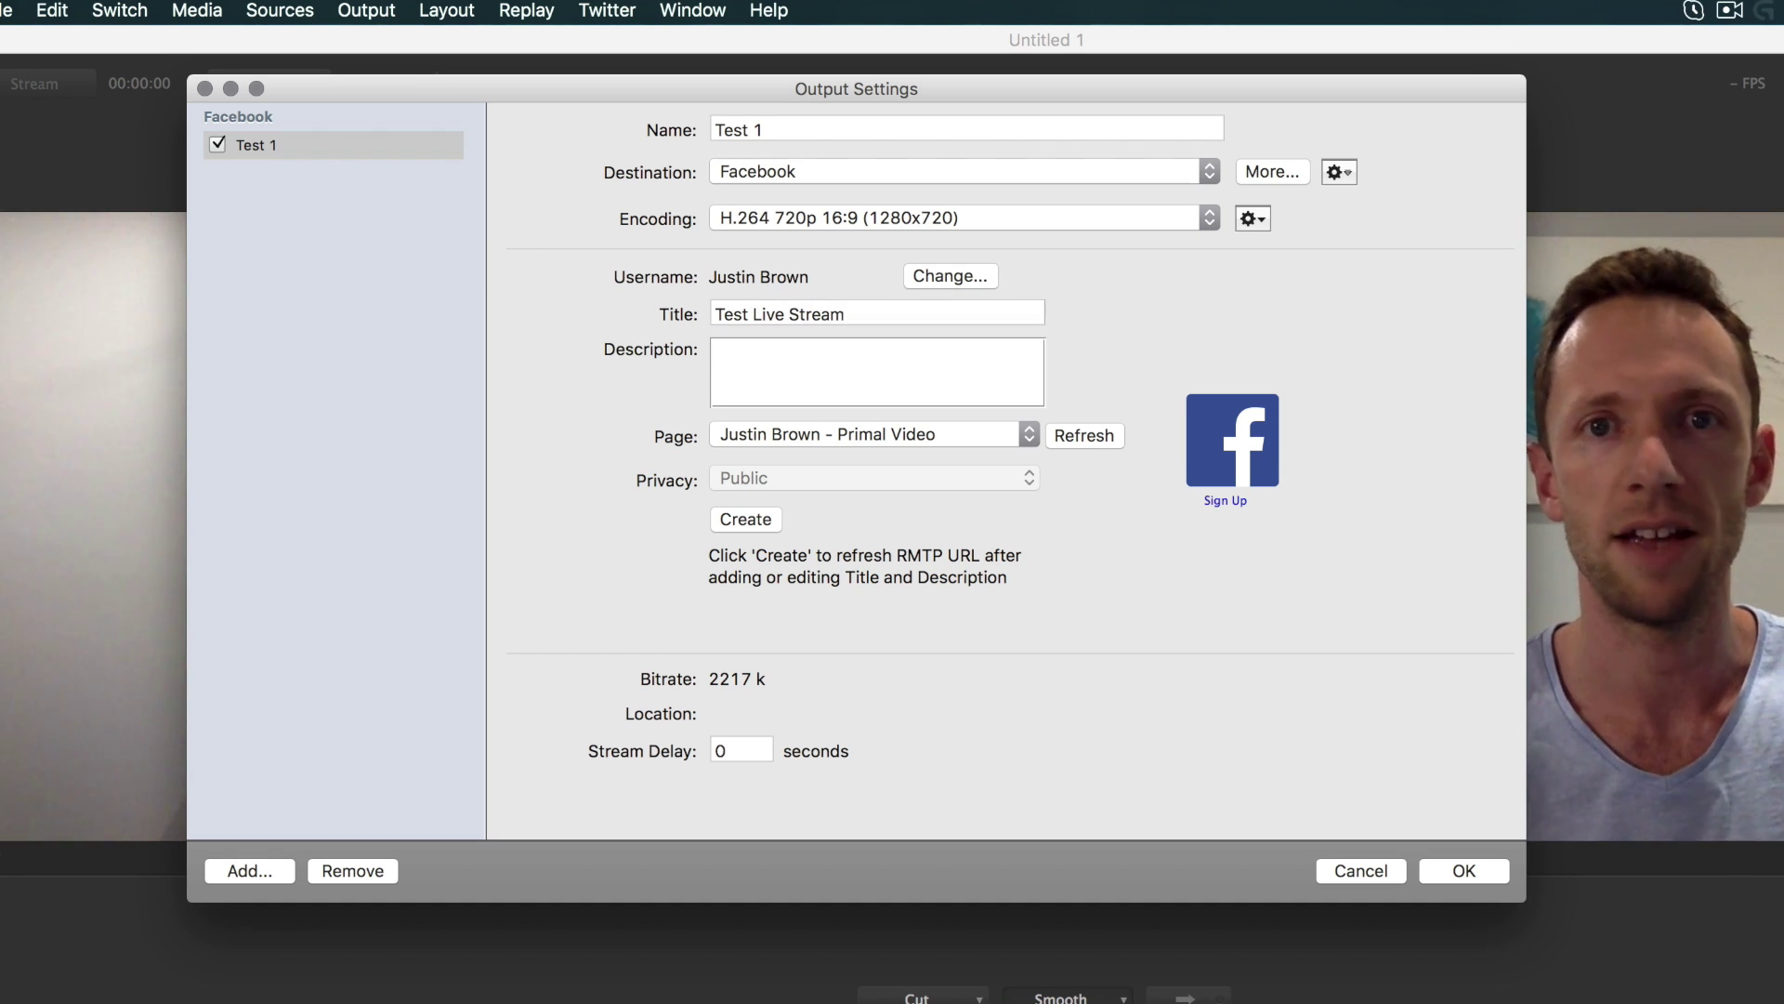
text(Te)
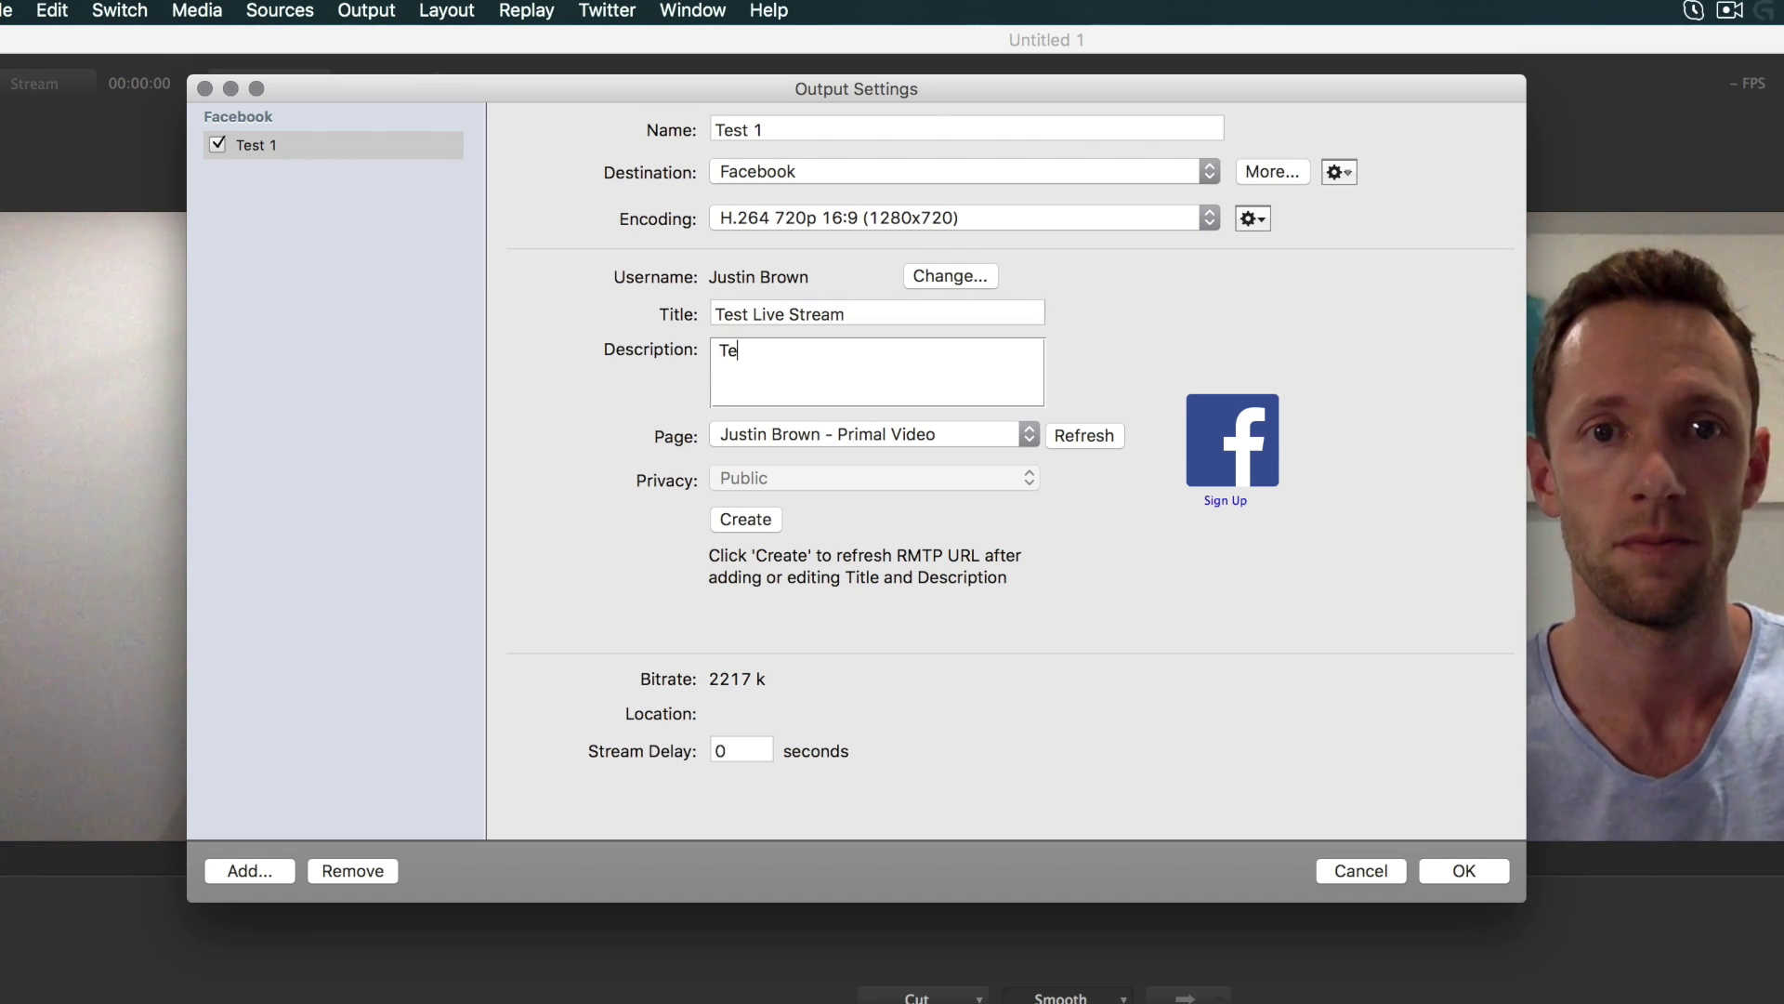
text(st live 1)
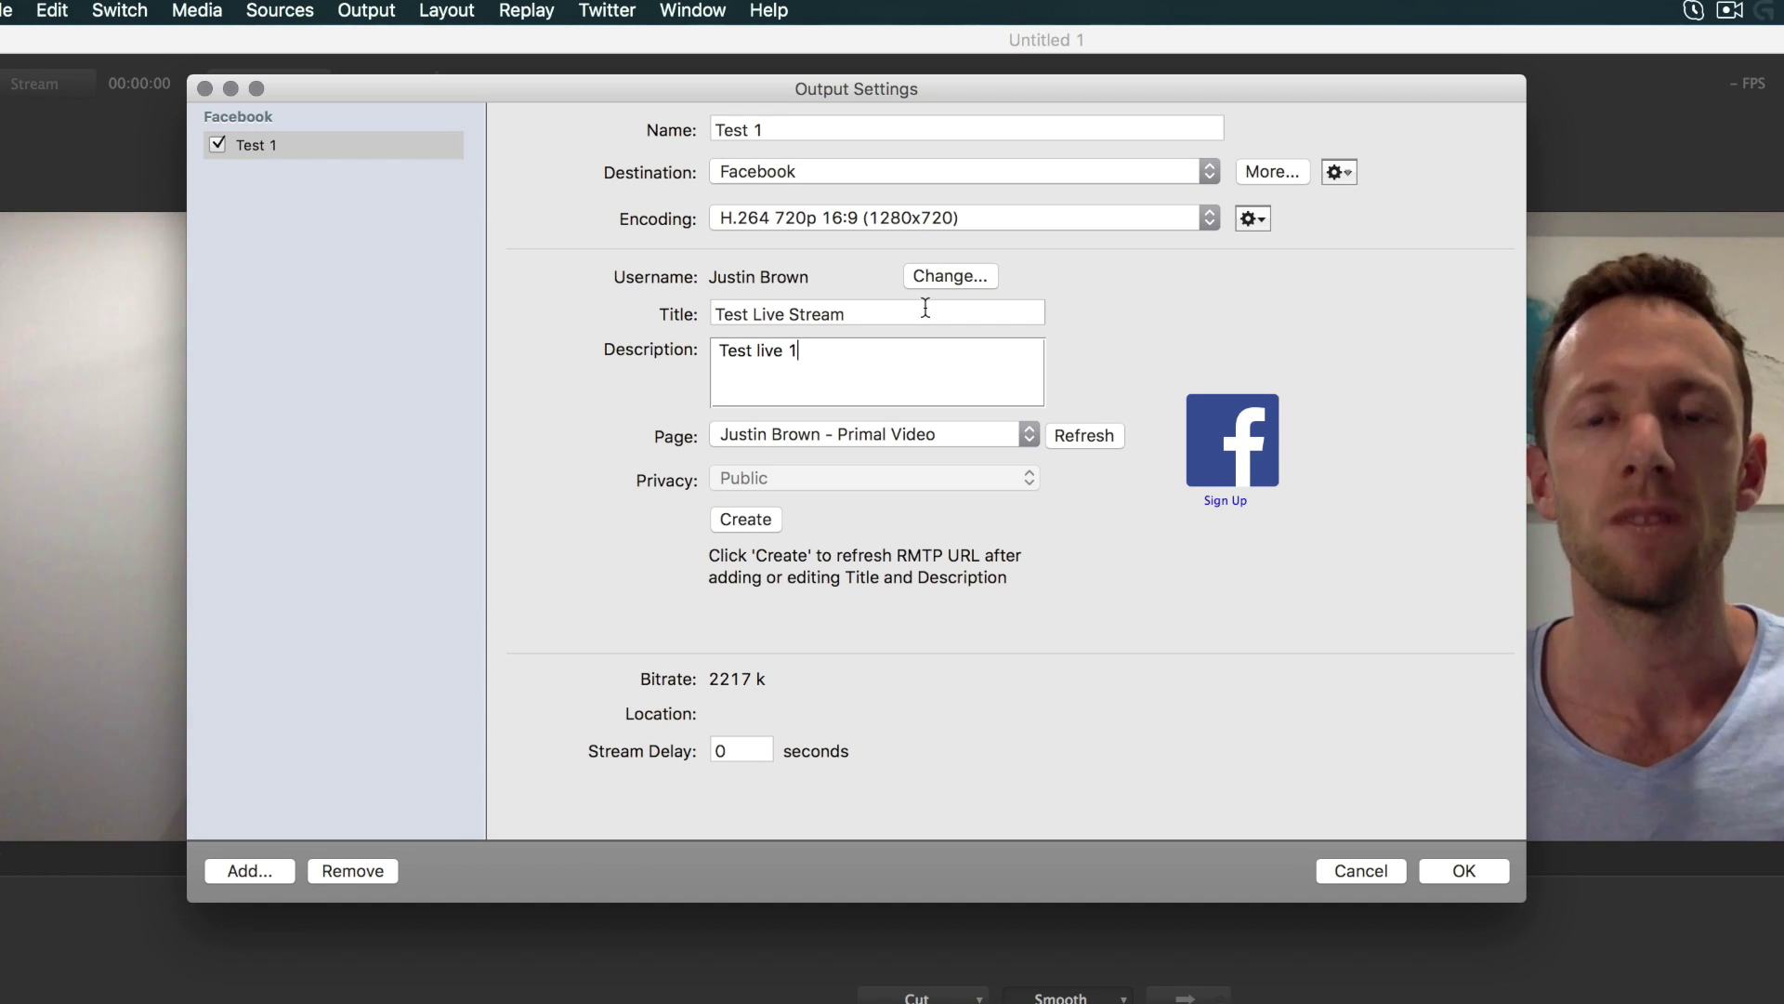
click(750, 524)
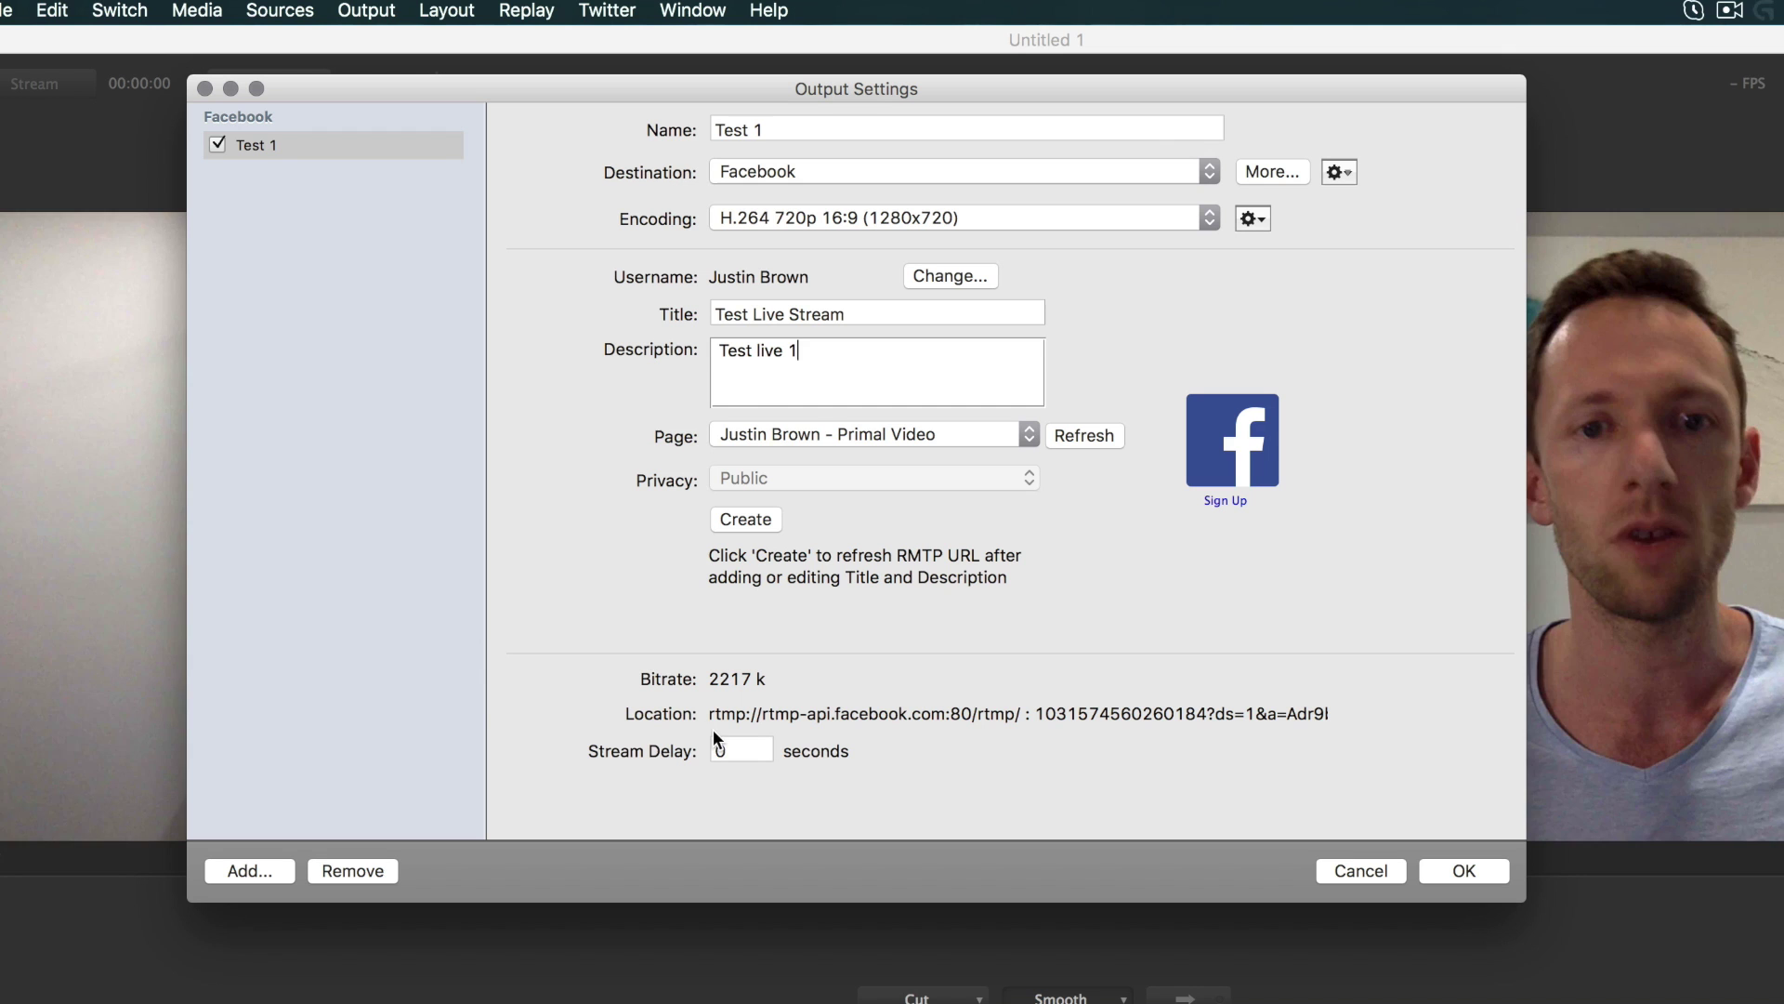
drag(710, 713, 1357, 714)
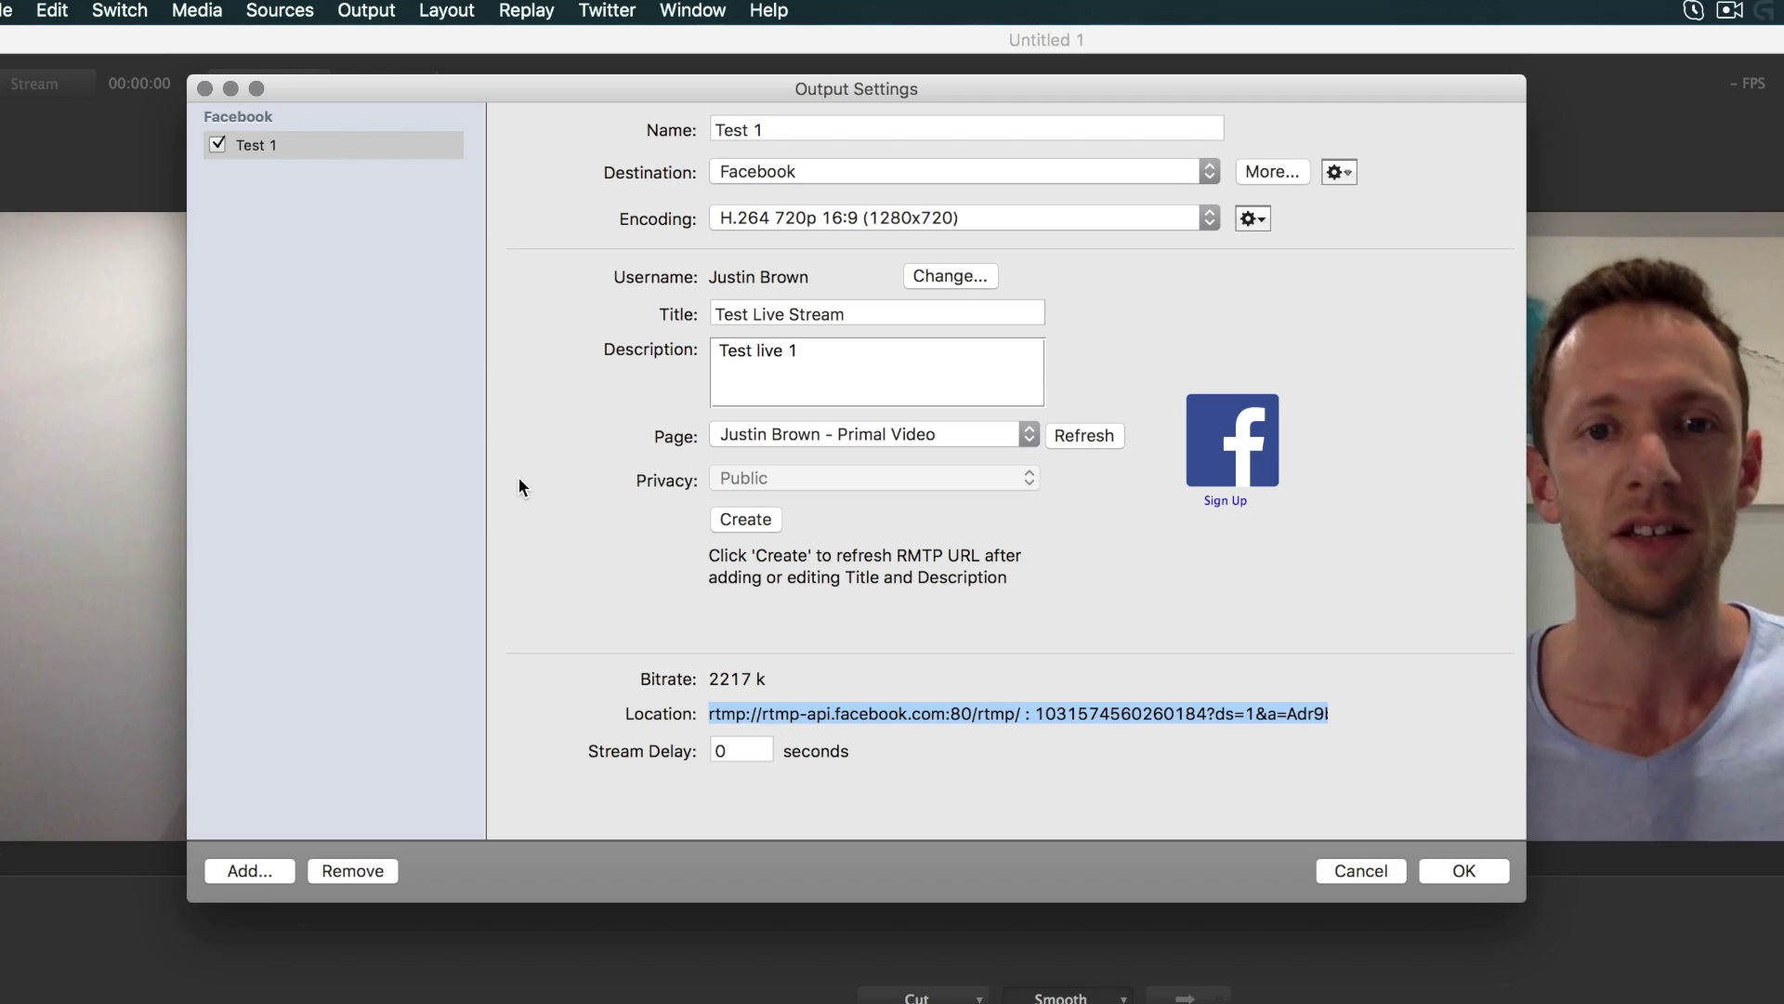
Step: Add a second output using RTMP Server as its destination
click(243, 871)
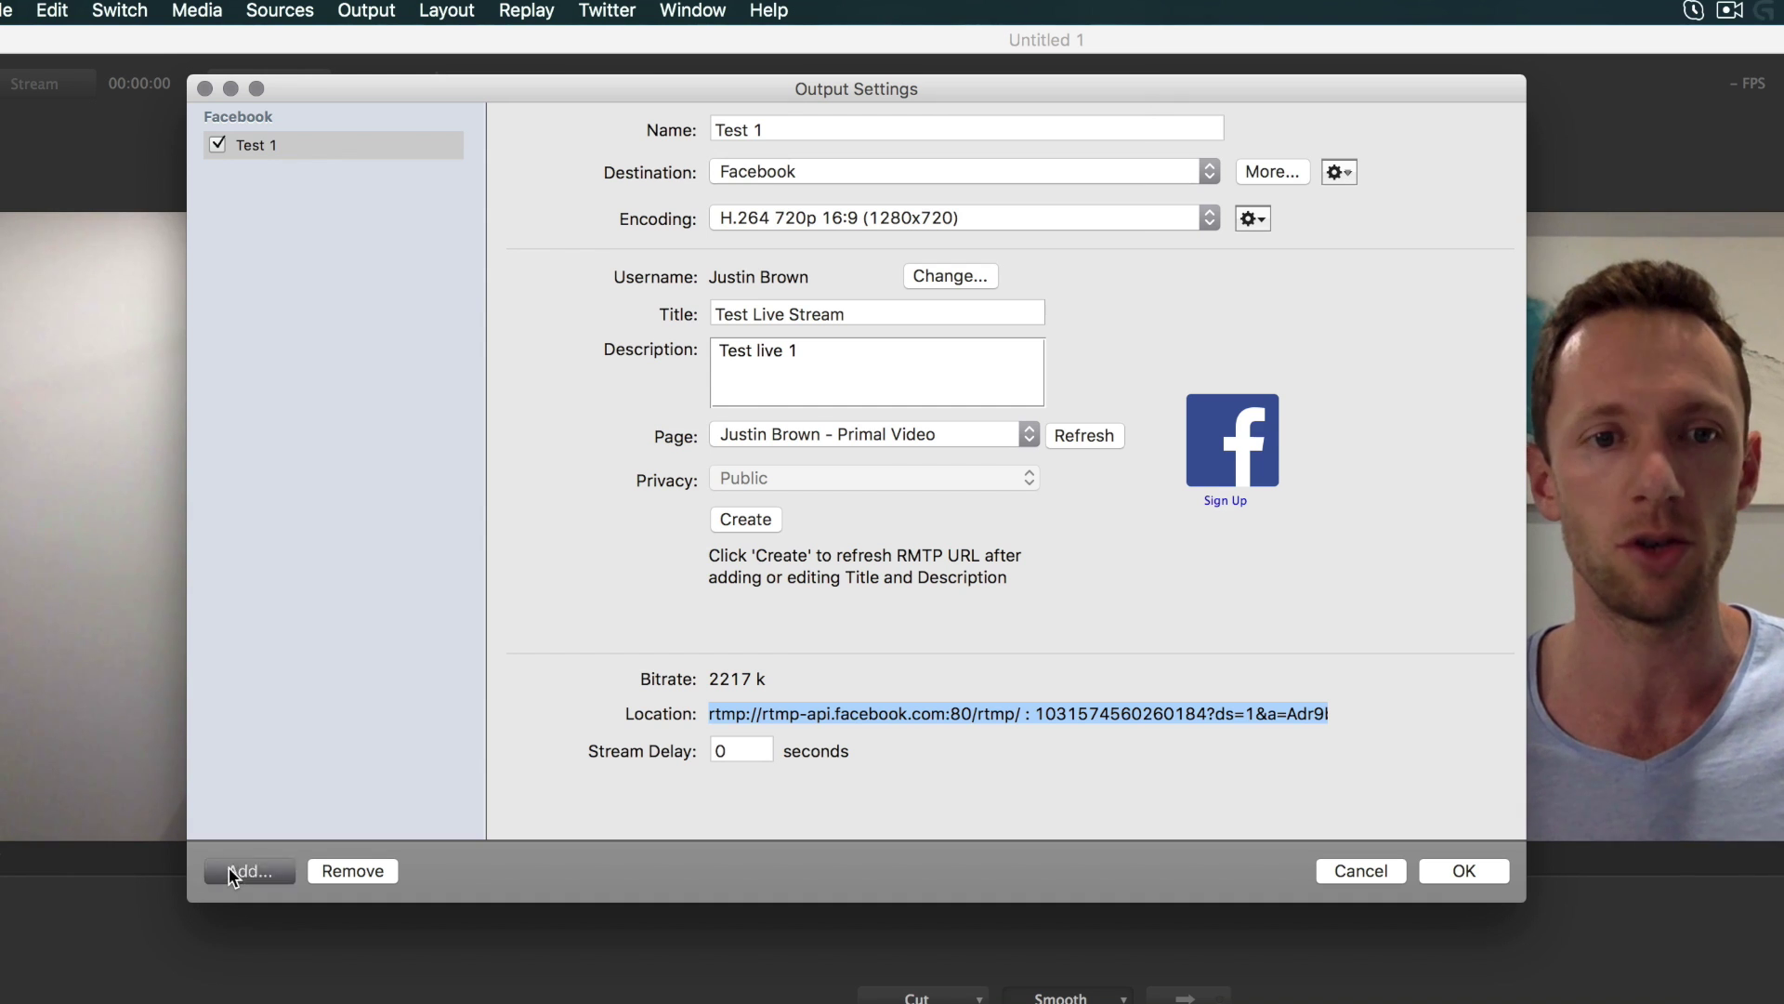
click(800, 180)
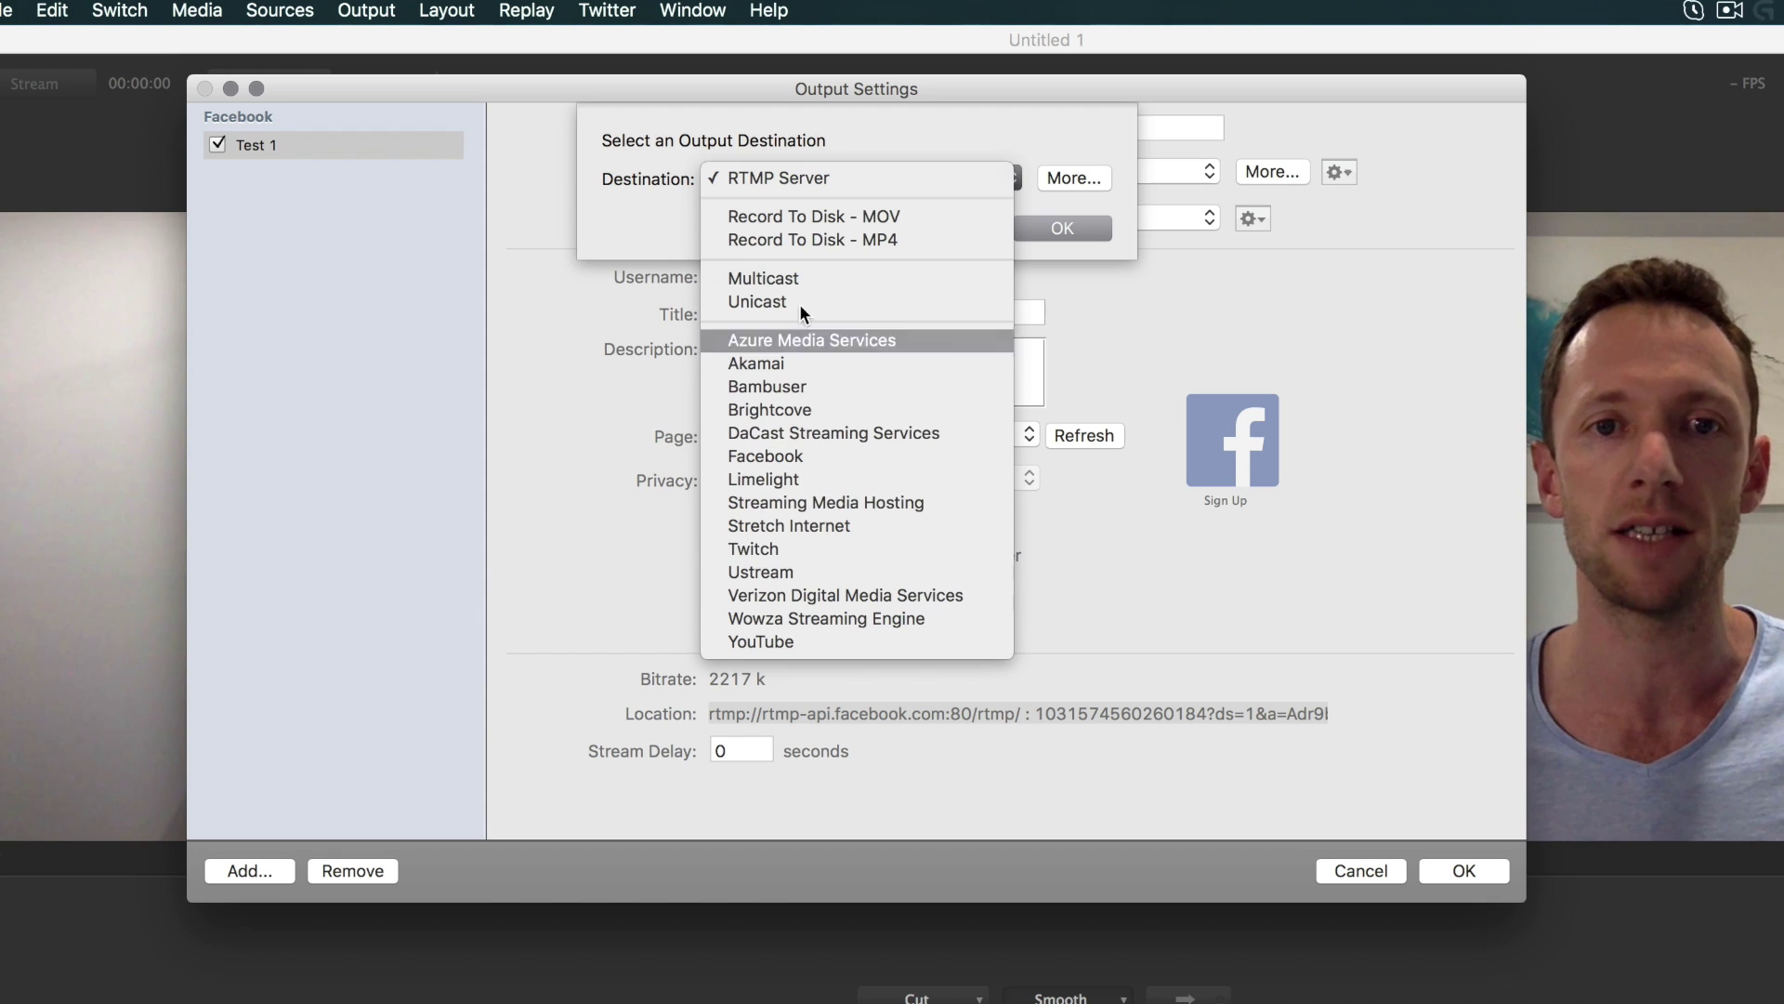
click(787, 175)
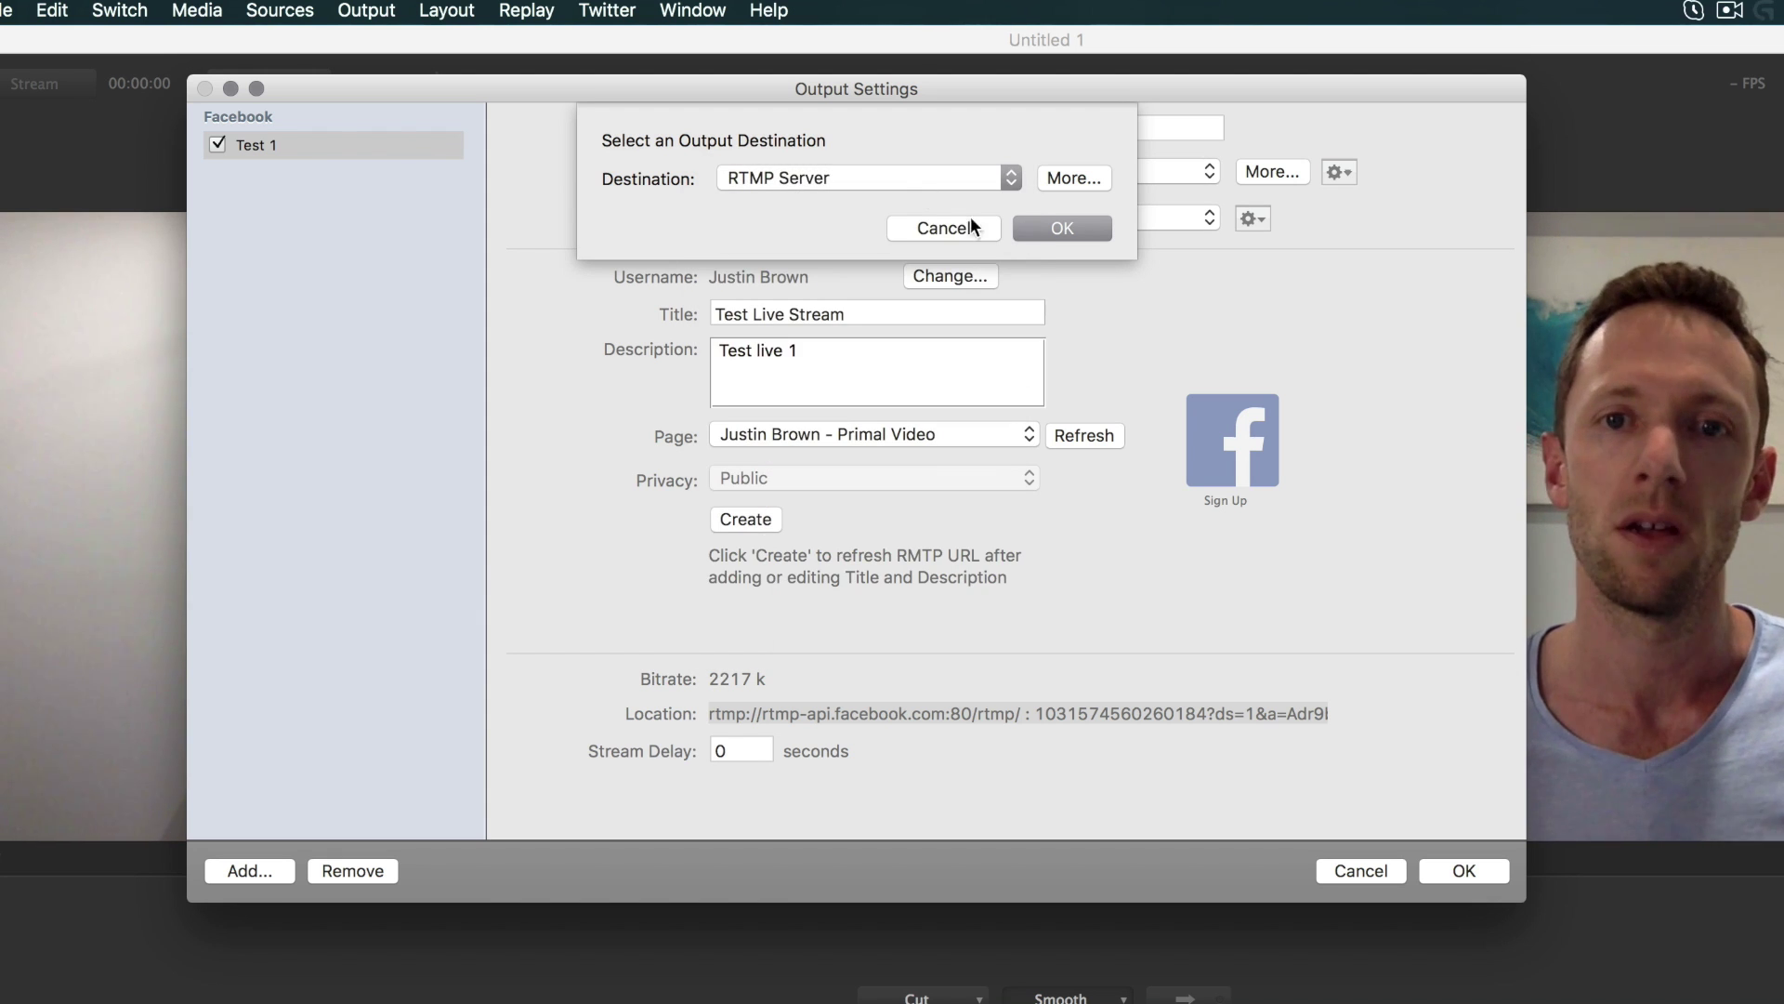
click(1084, 227)
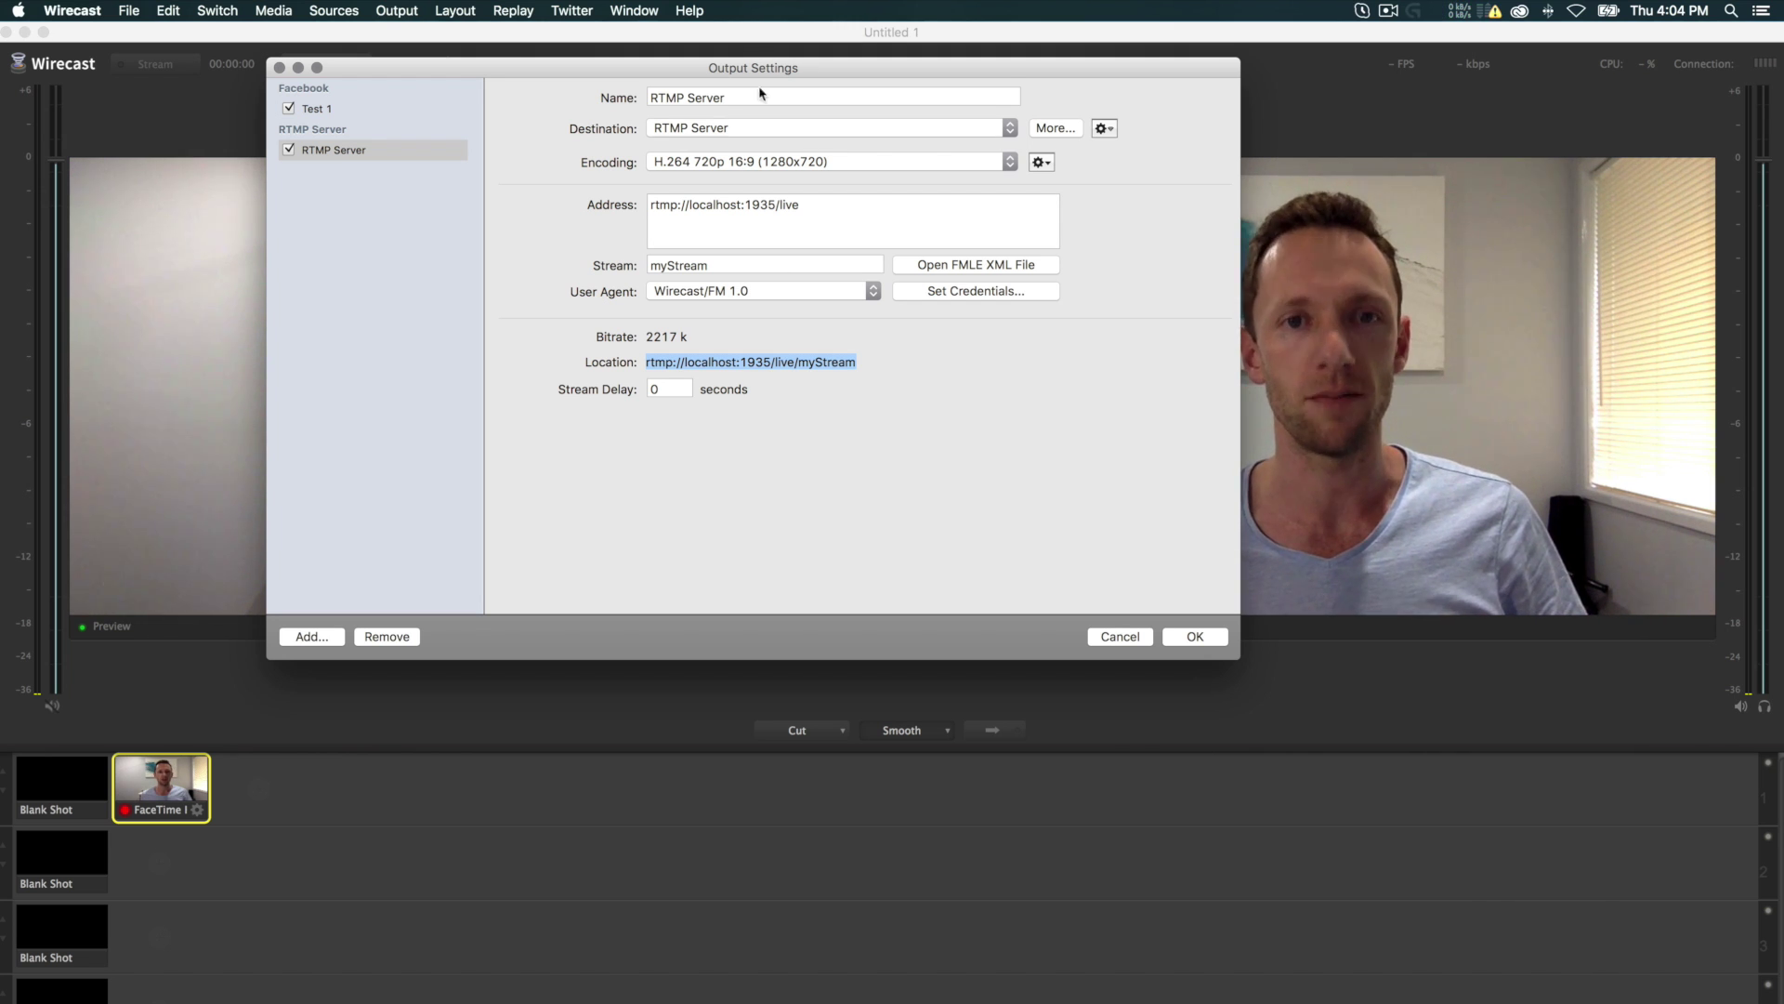
Step: Name the RTMP Server output 'YT' and keep H.264 720p 16:9 (1280x720) encoding
key(Tab)
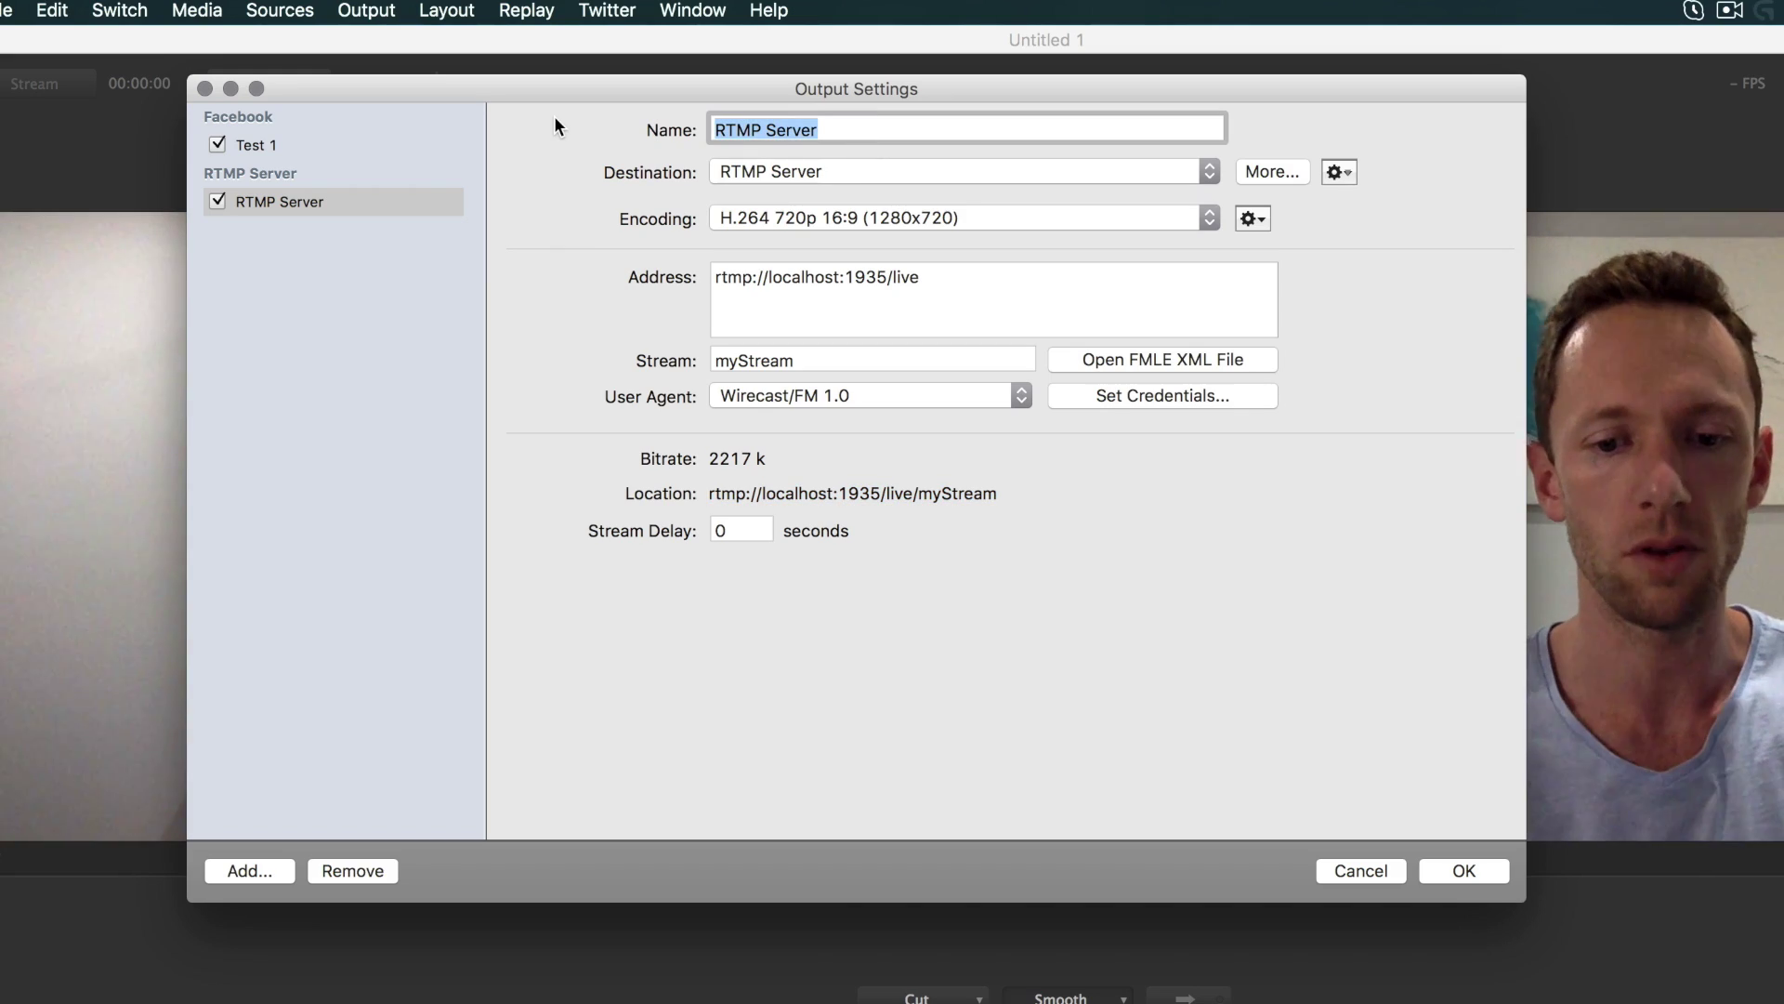
text(YT)
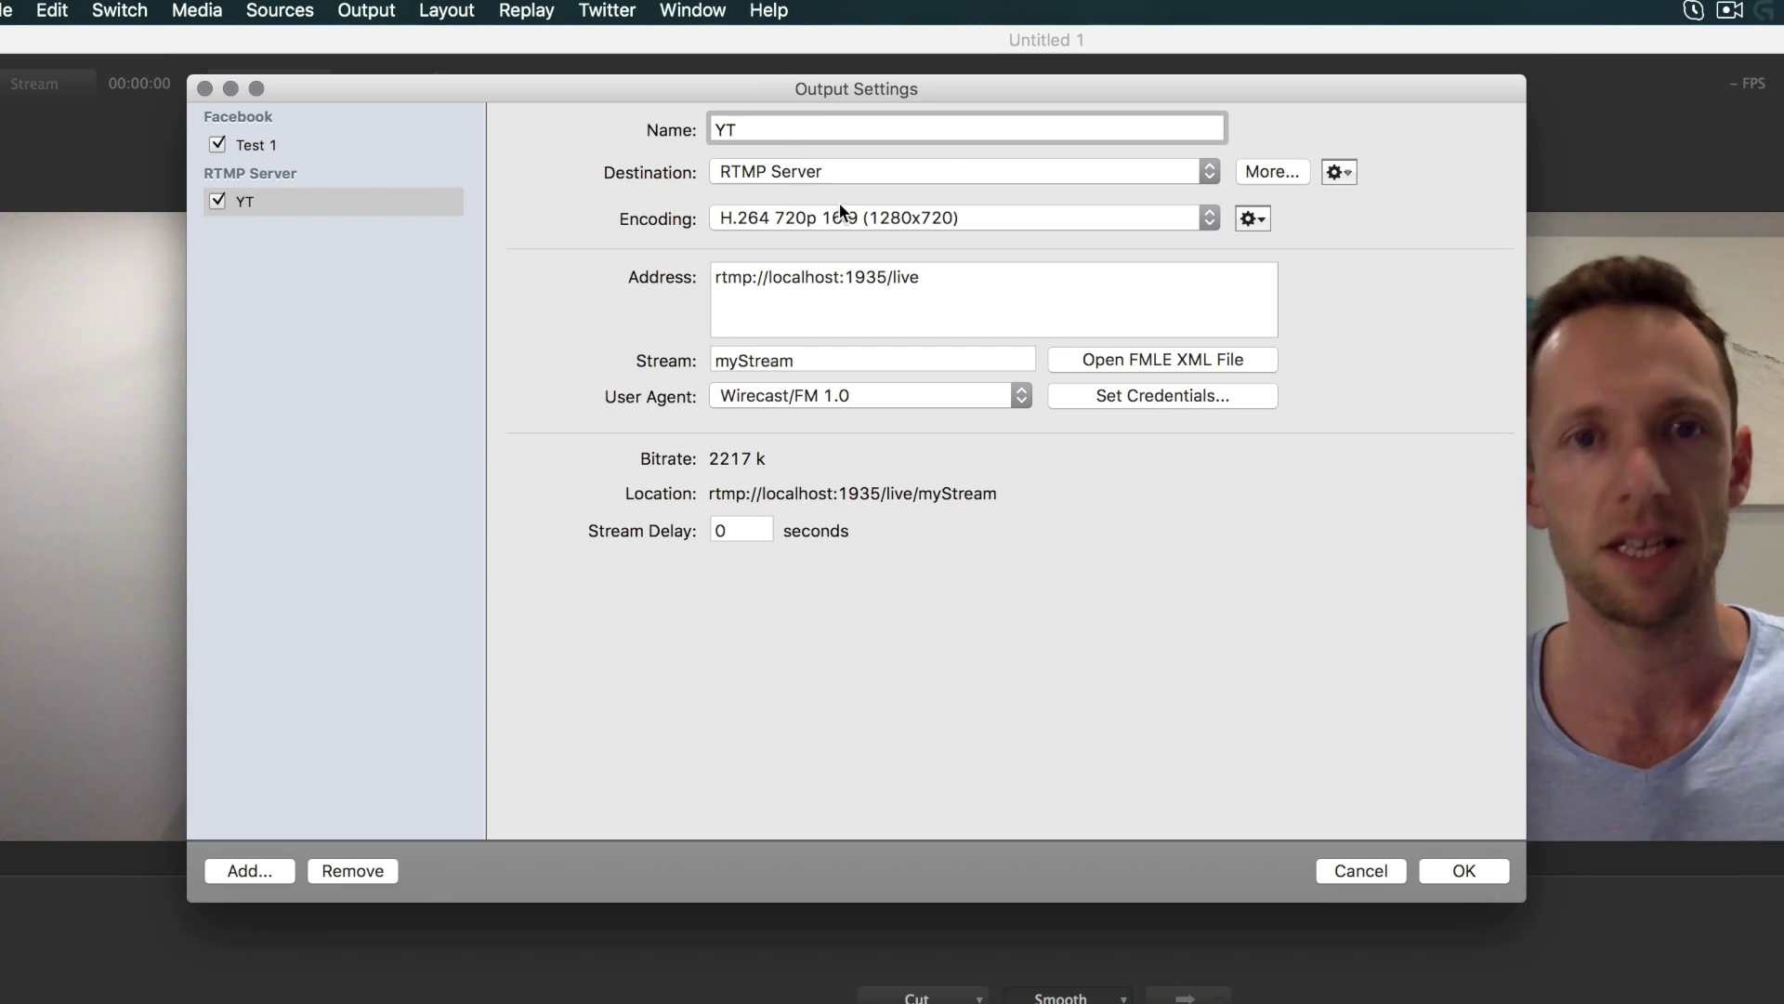
click(772, 213)
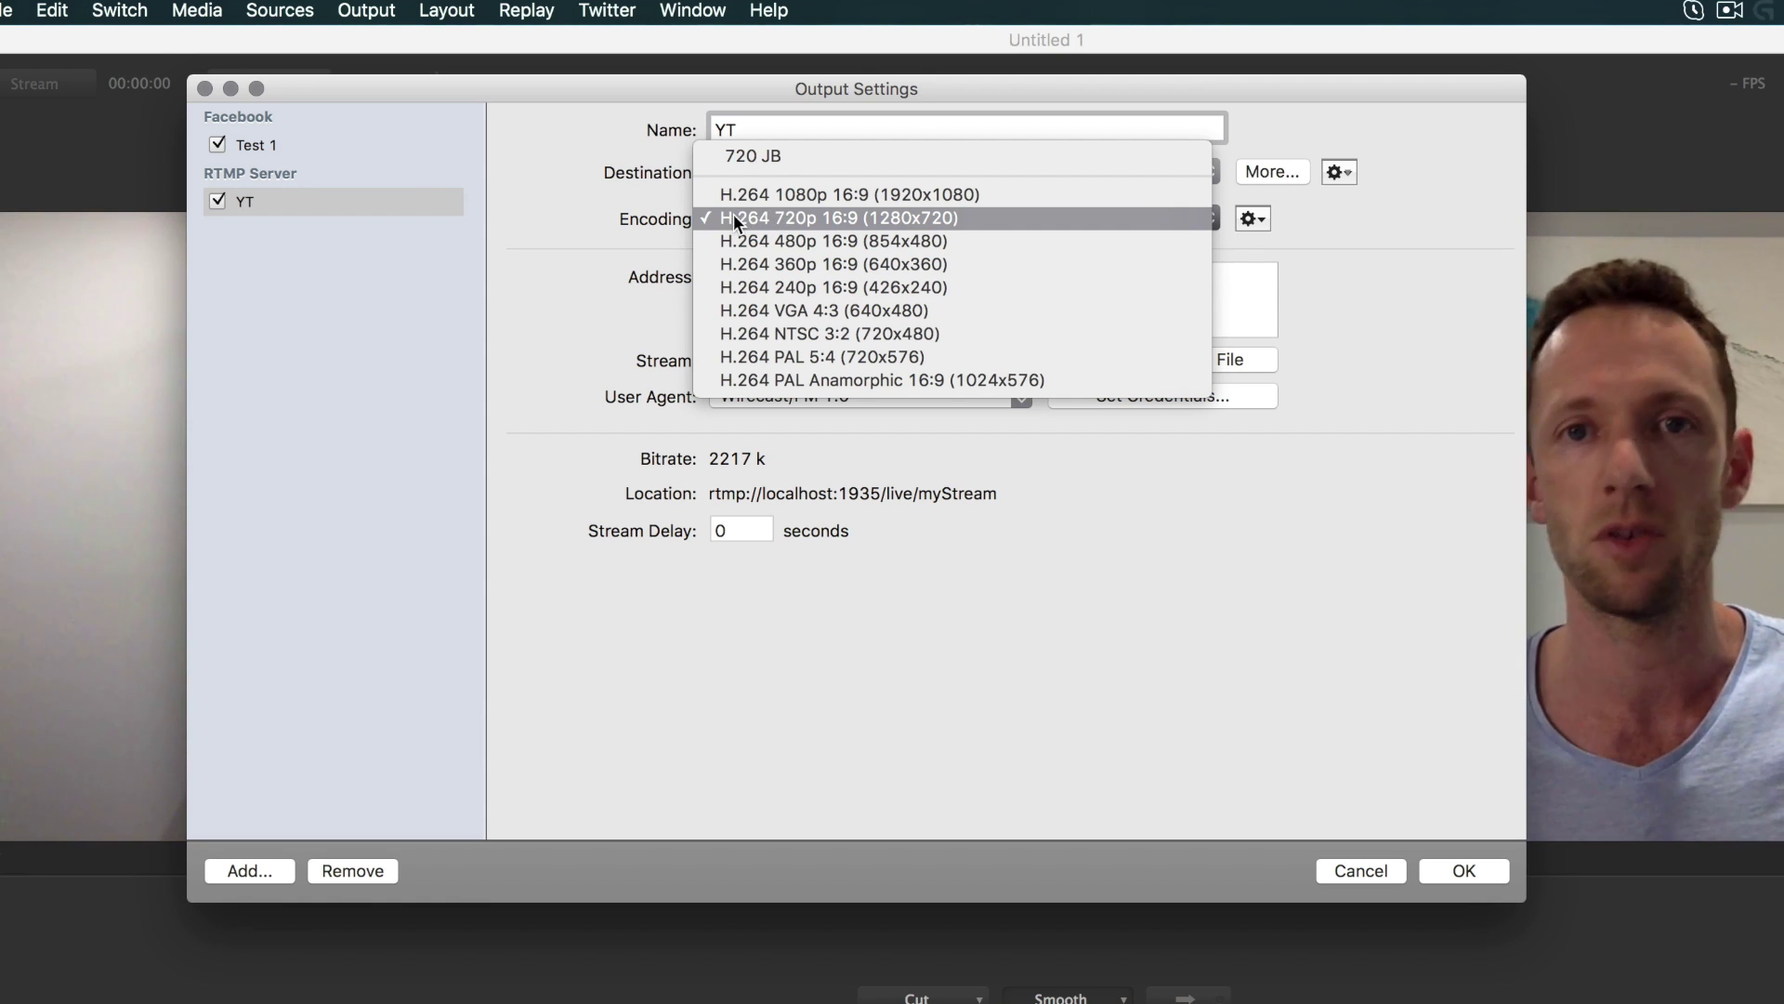
click(733, 216)
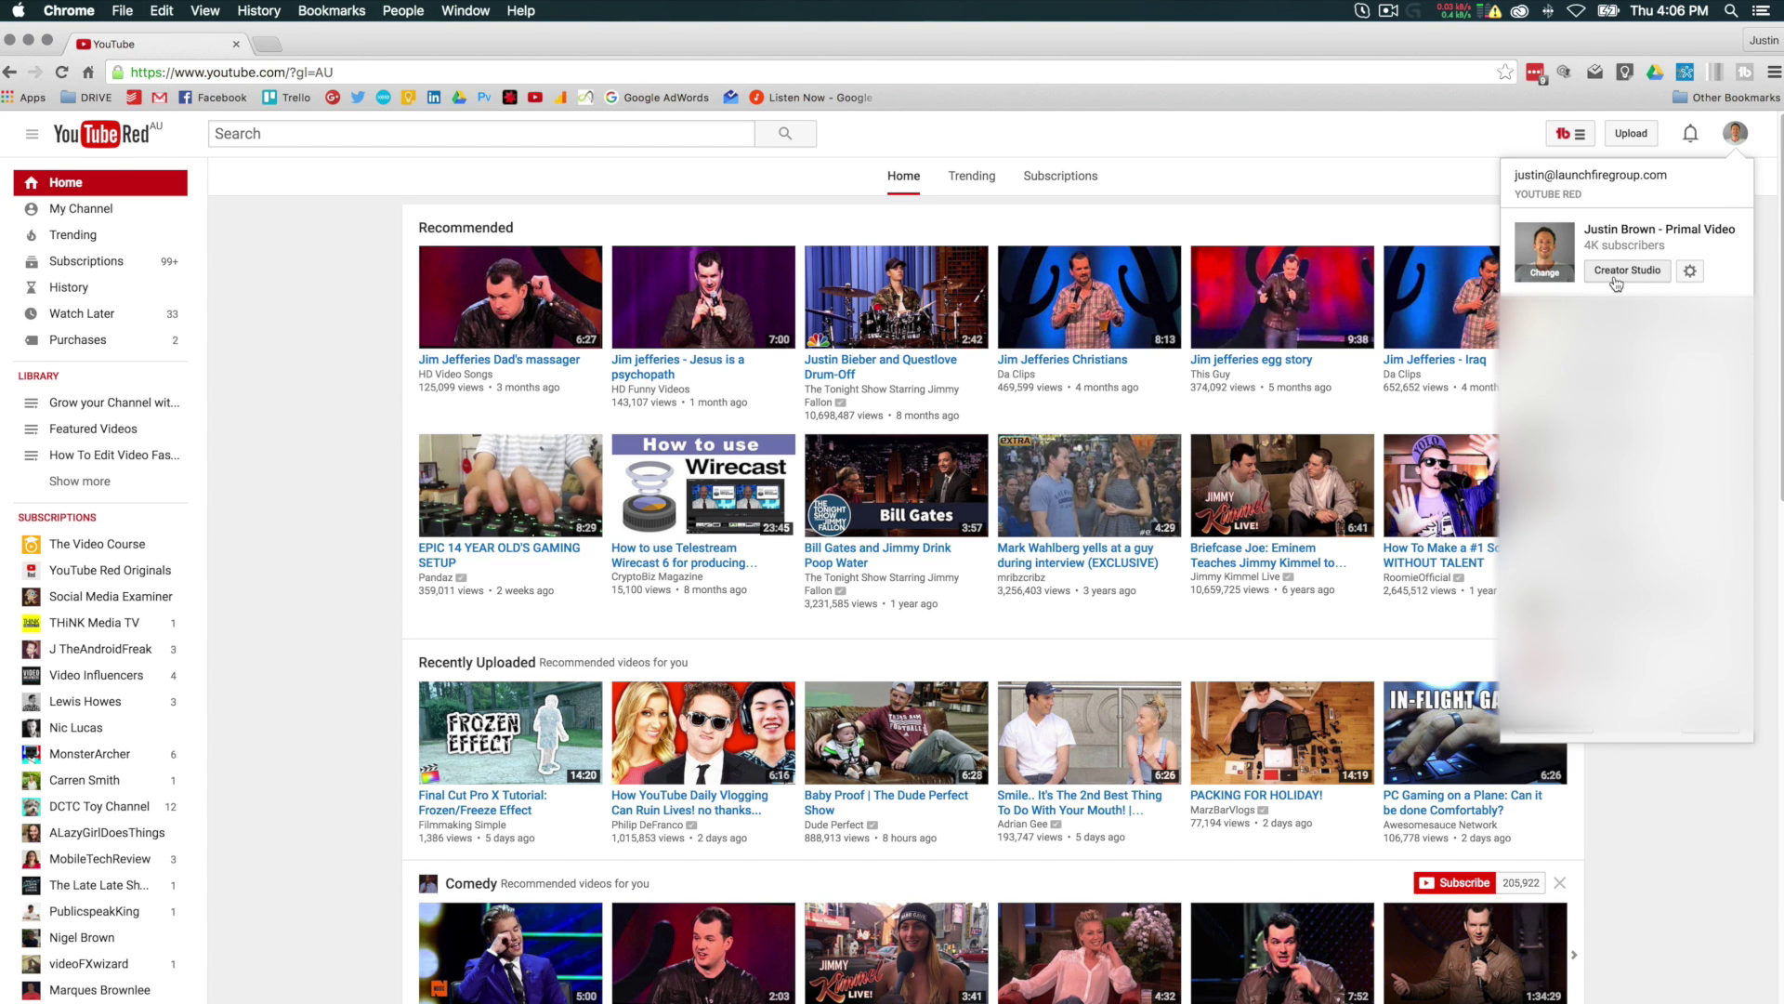
Step: Open YouTube Creator Studio's Live Streaming dashboard and select the server URL rtmp://a.rtmp.youtube.com/live2
click(1617, 282)
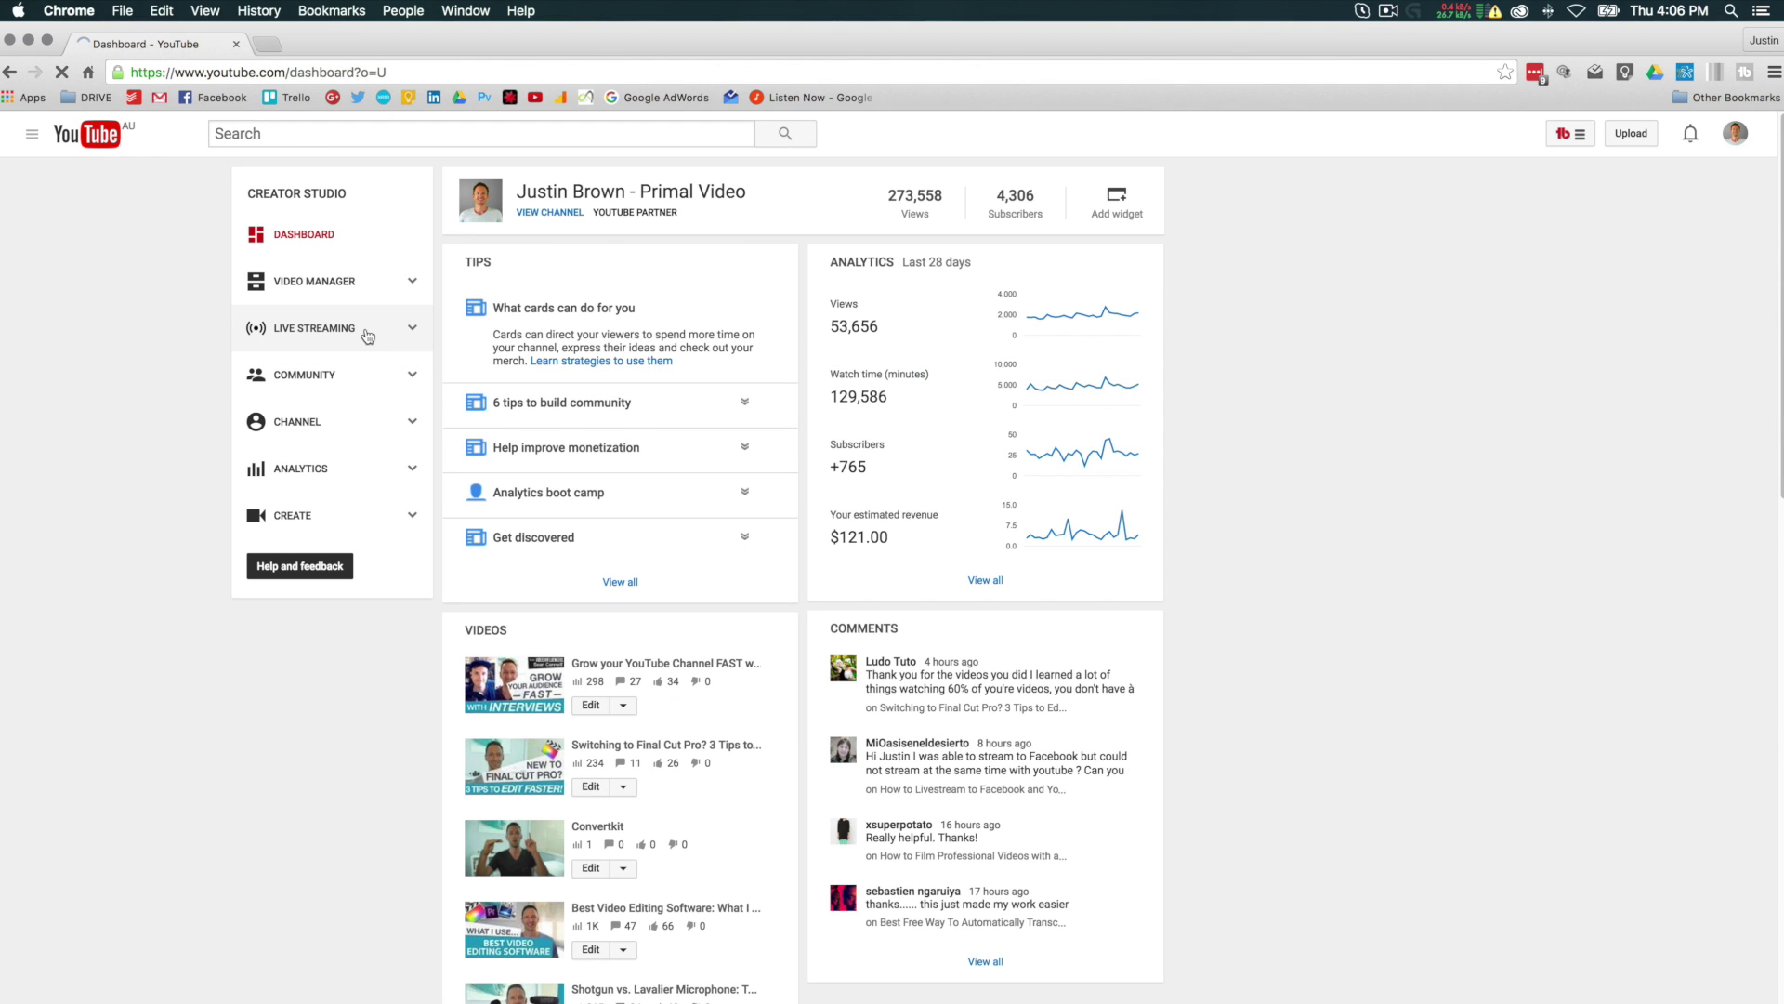
click(368, 337)
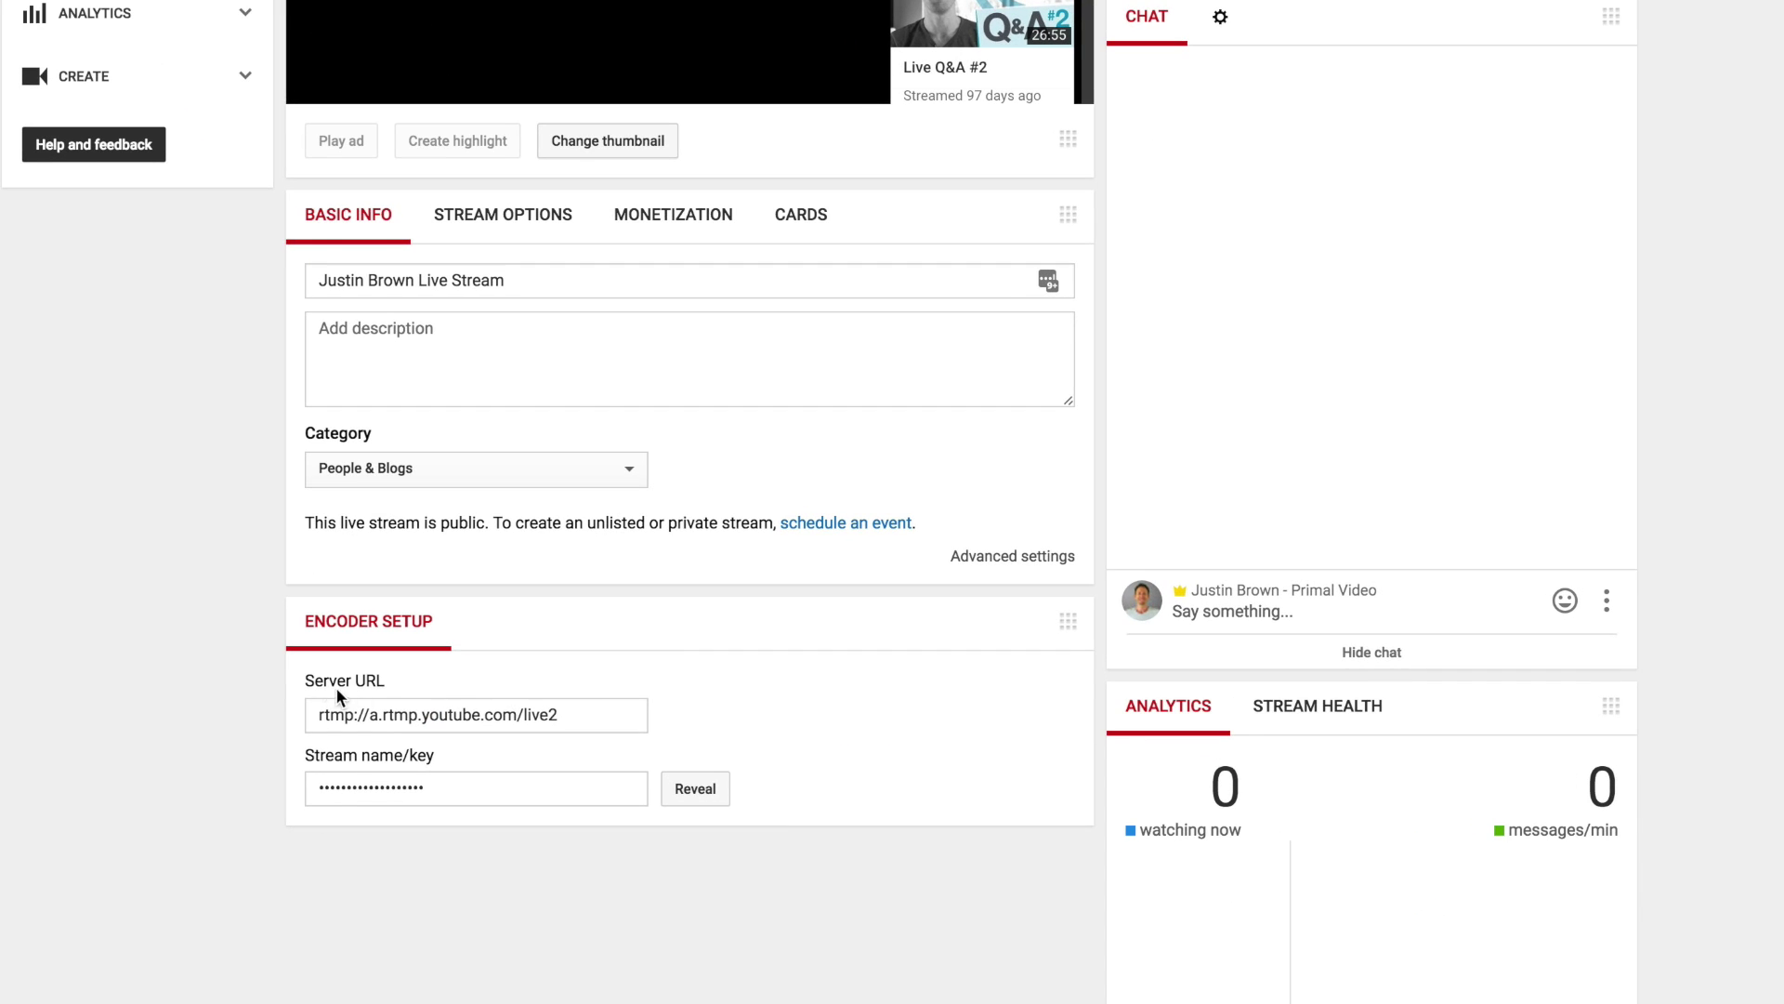
click(390, 716)
key(super+c)
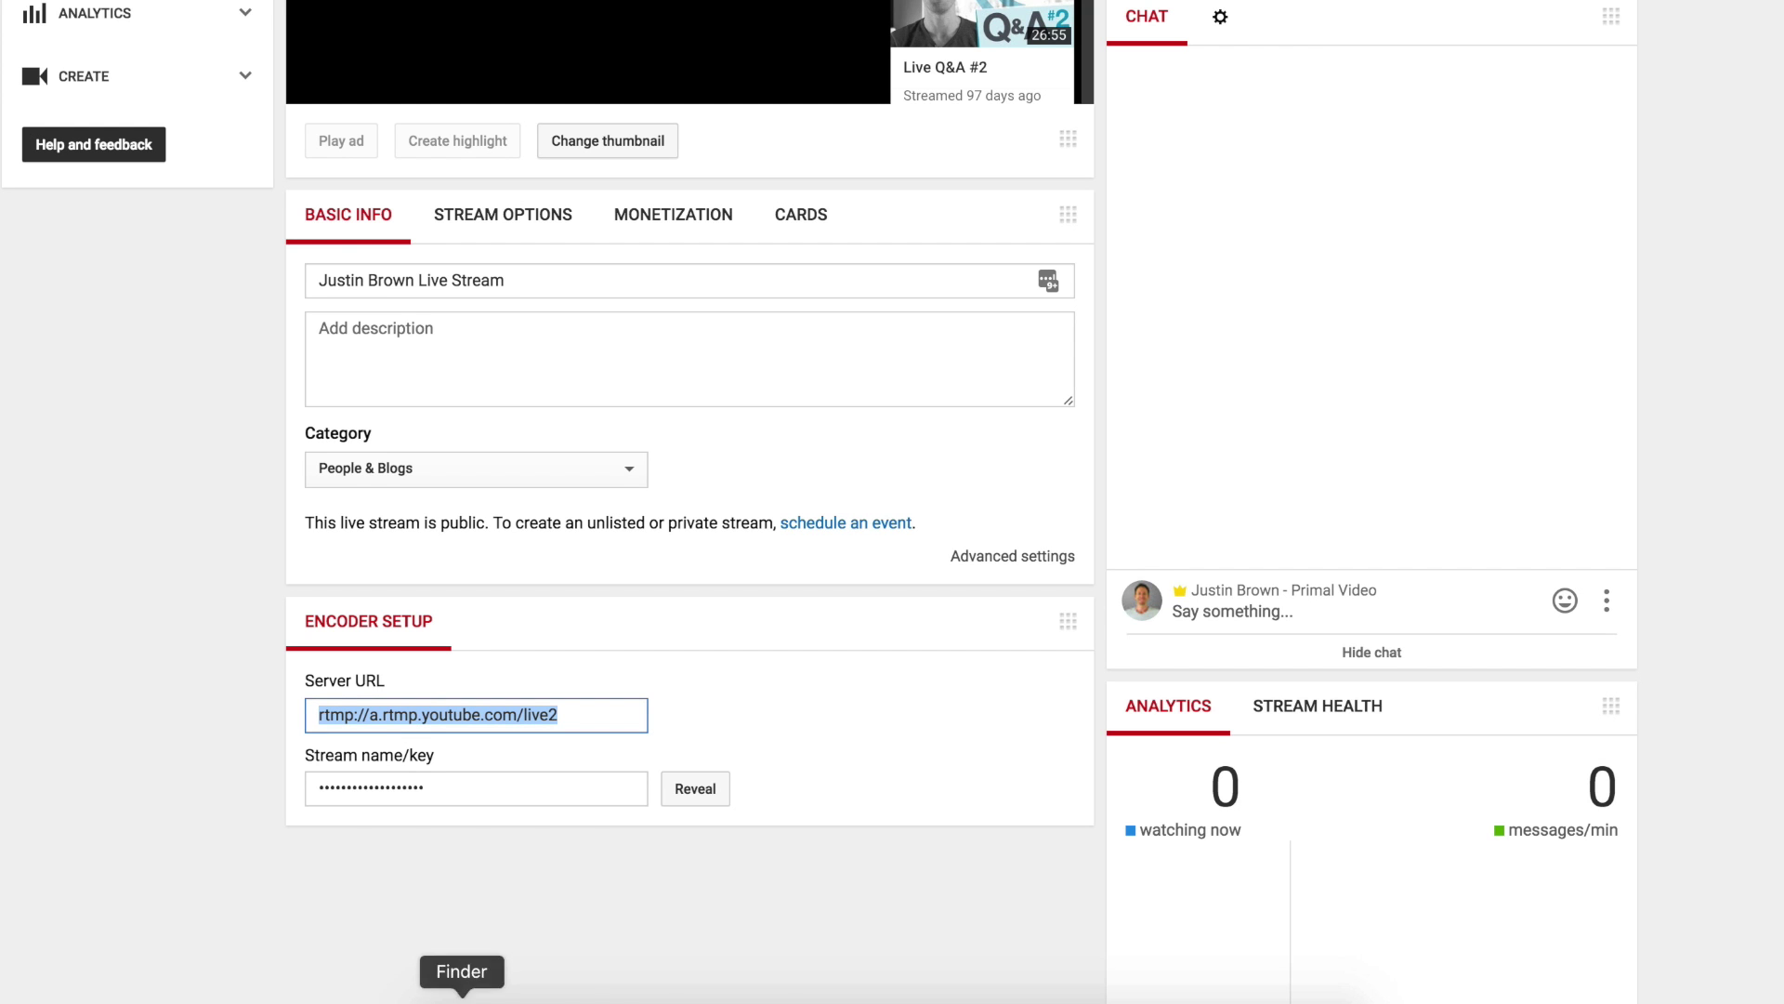
Step: Replace the YT output's address in Wirecast with rtmp://a.rtmp.youtube.com/live2
click(1074, 993)
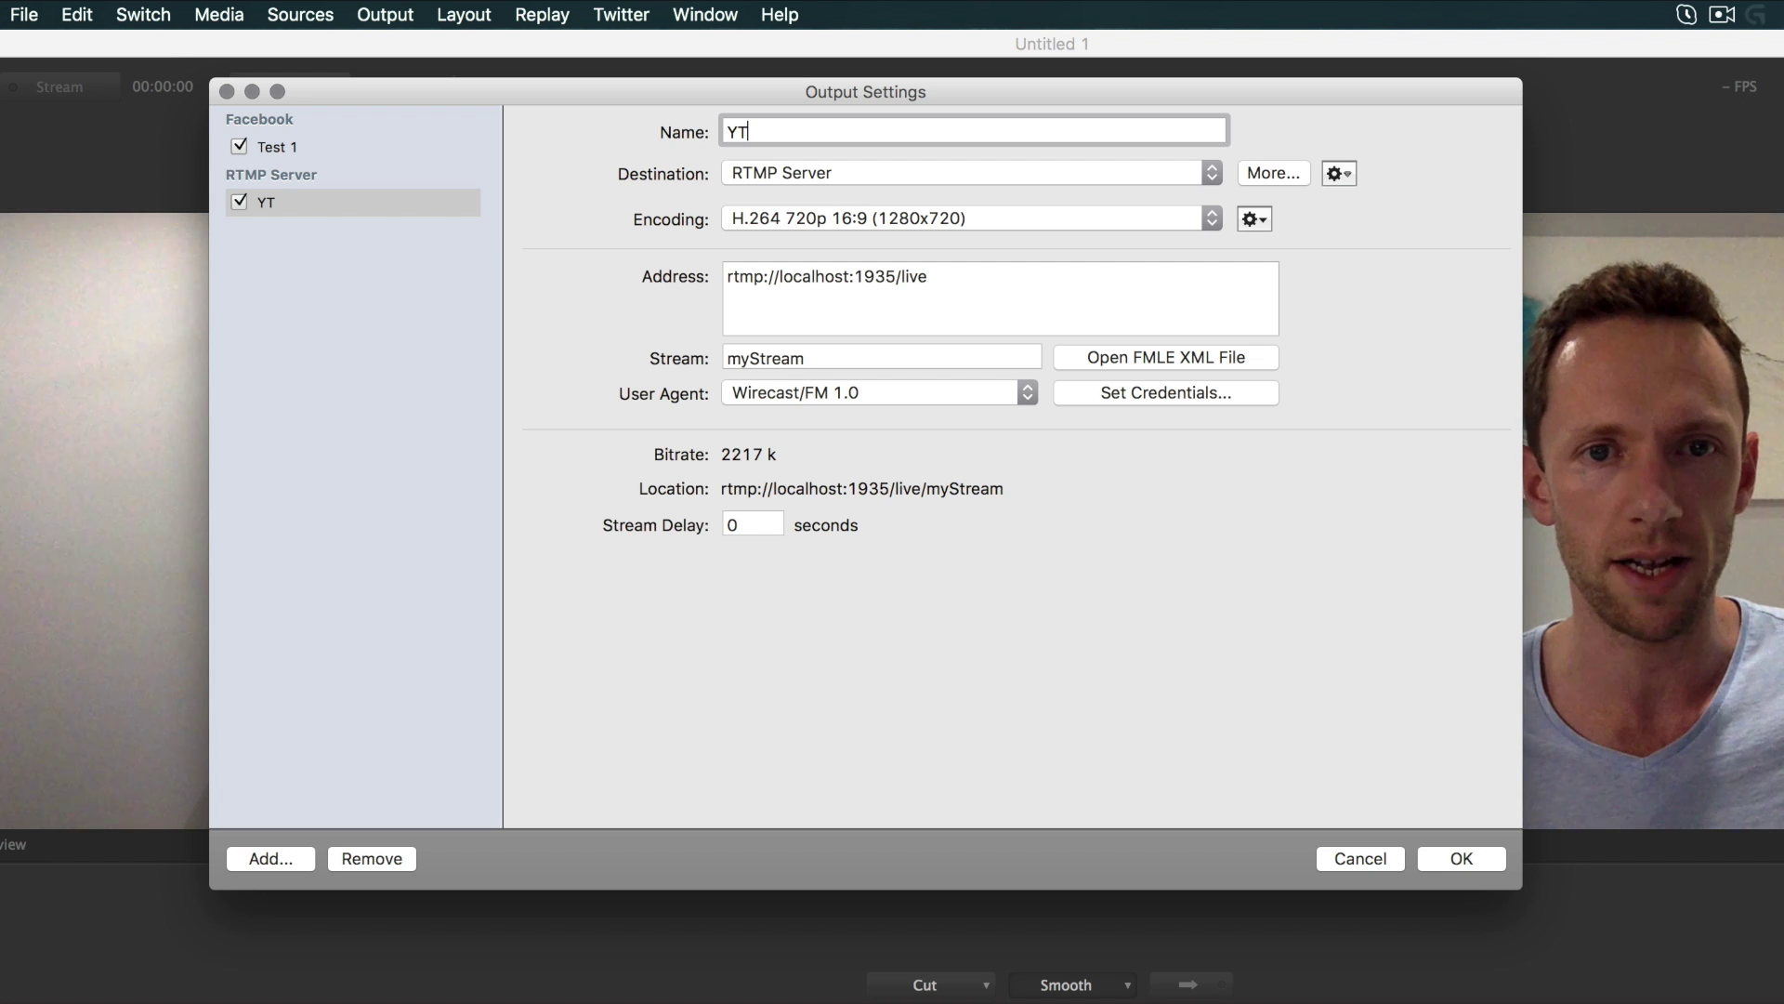
triple_click(972, 279)
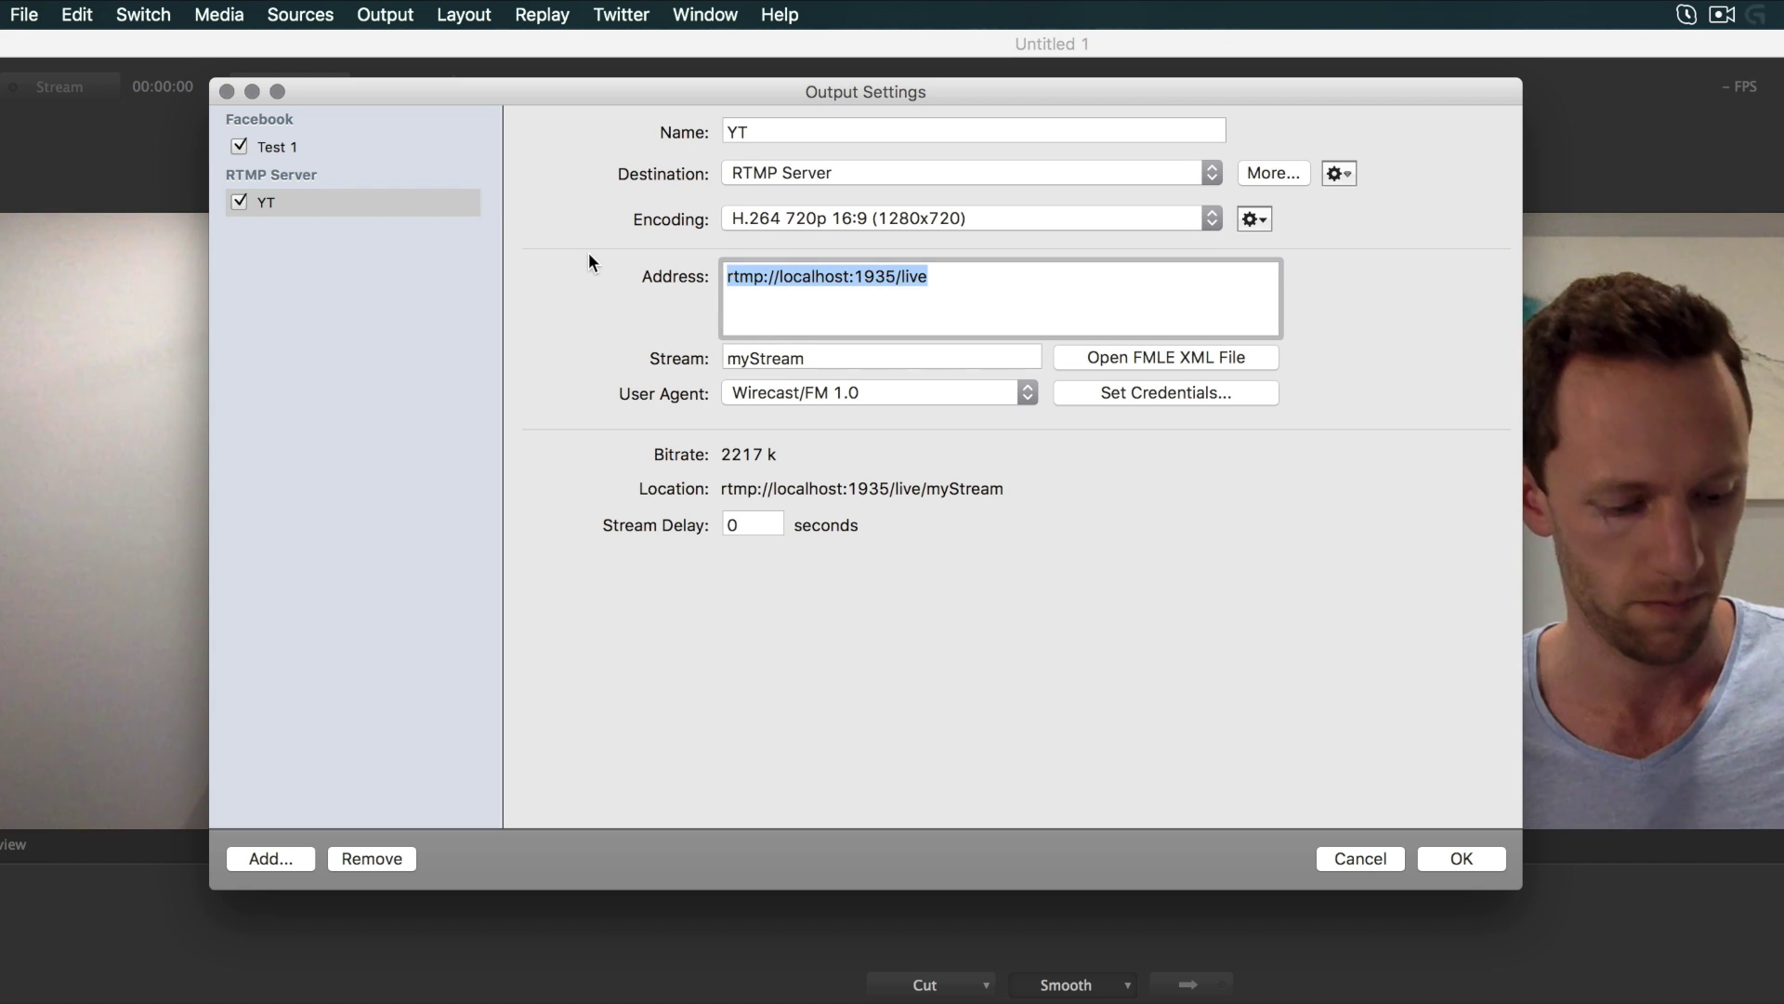
key(super+v)
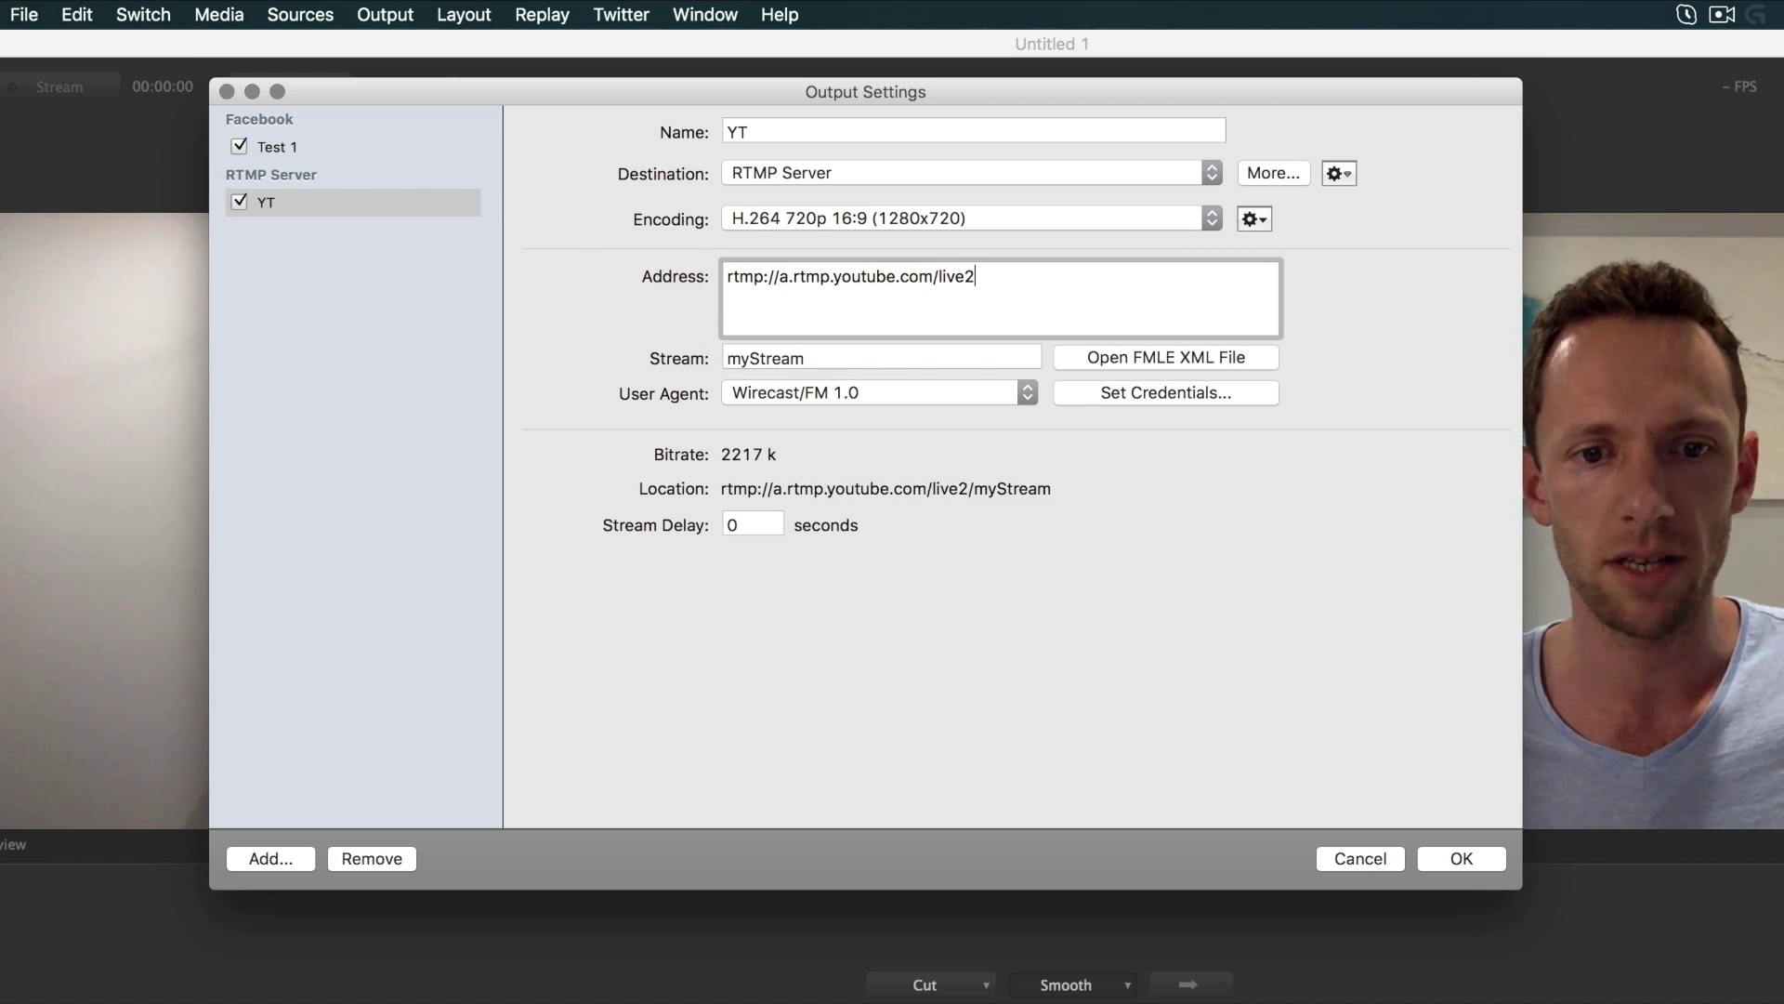
Step: Reveal the YouTube stream key on the live dashboard and select it for copying
click(517, 988)
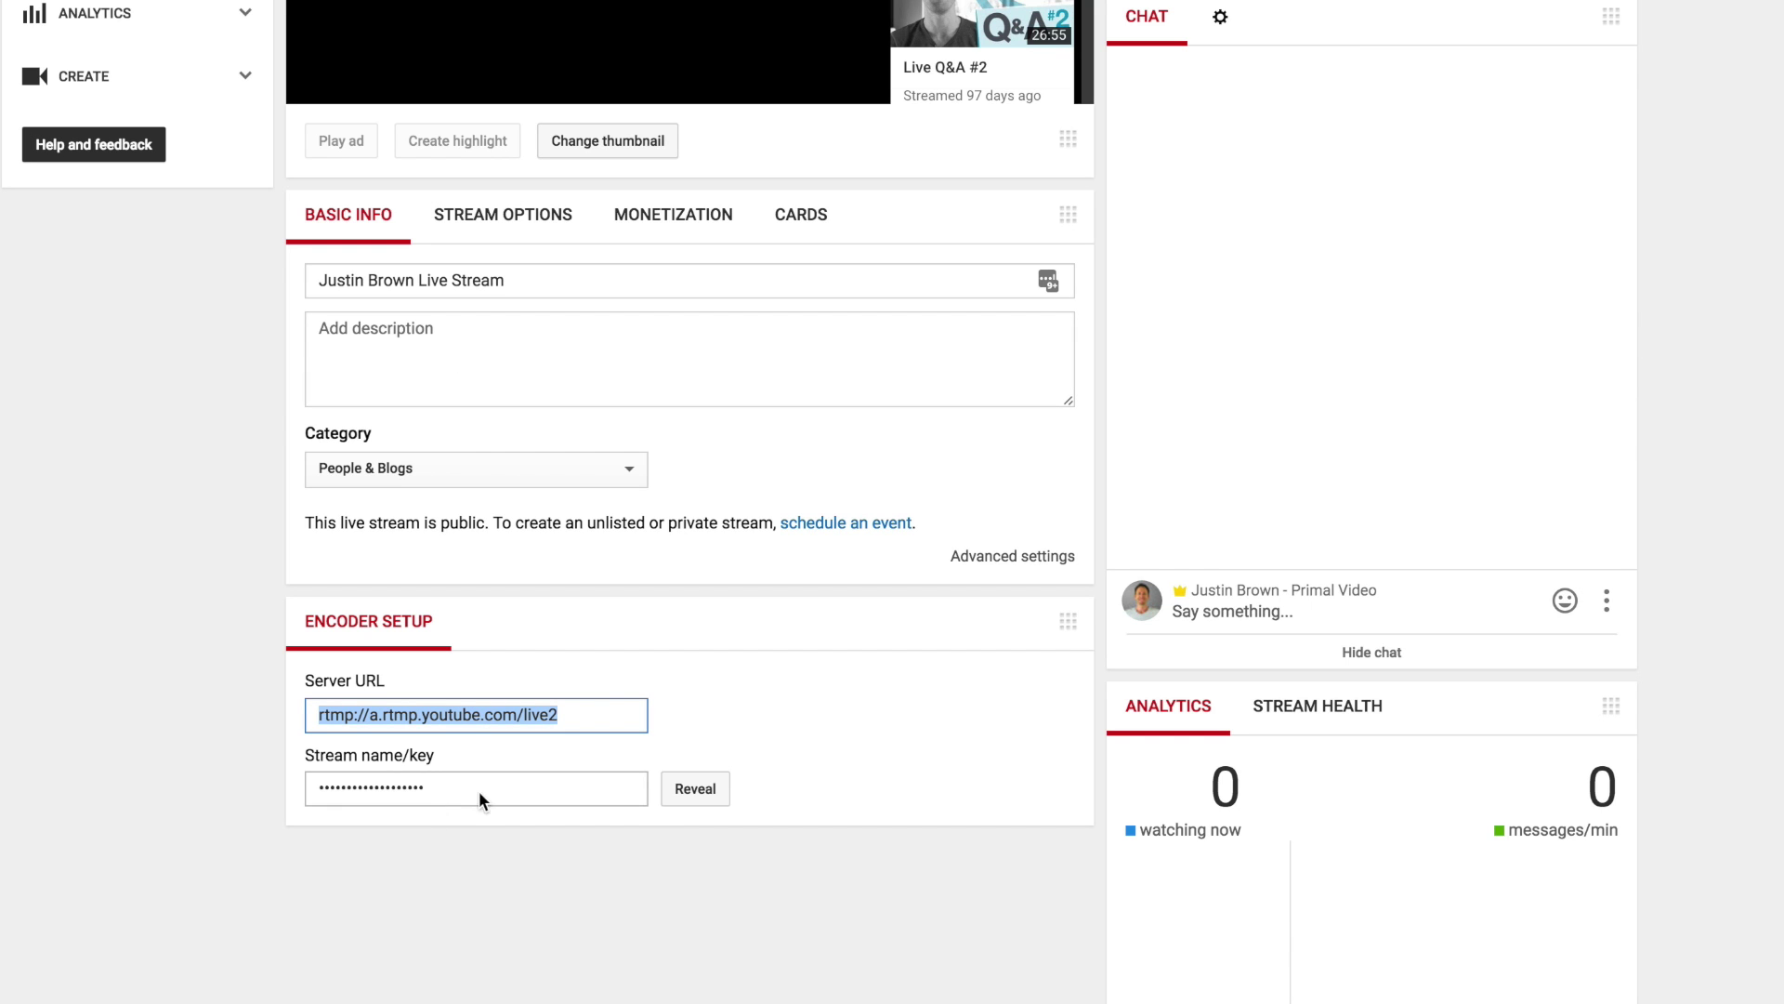
click(684, 790)
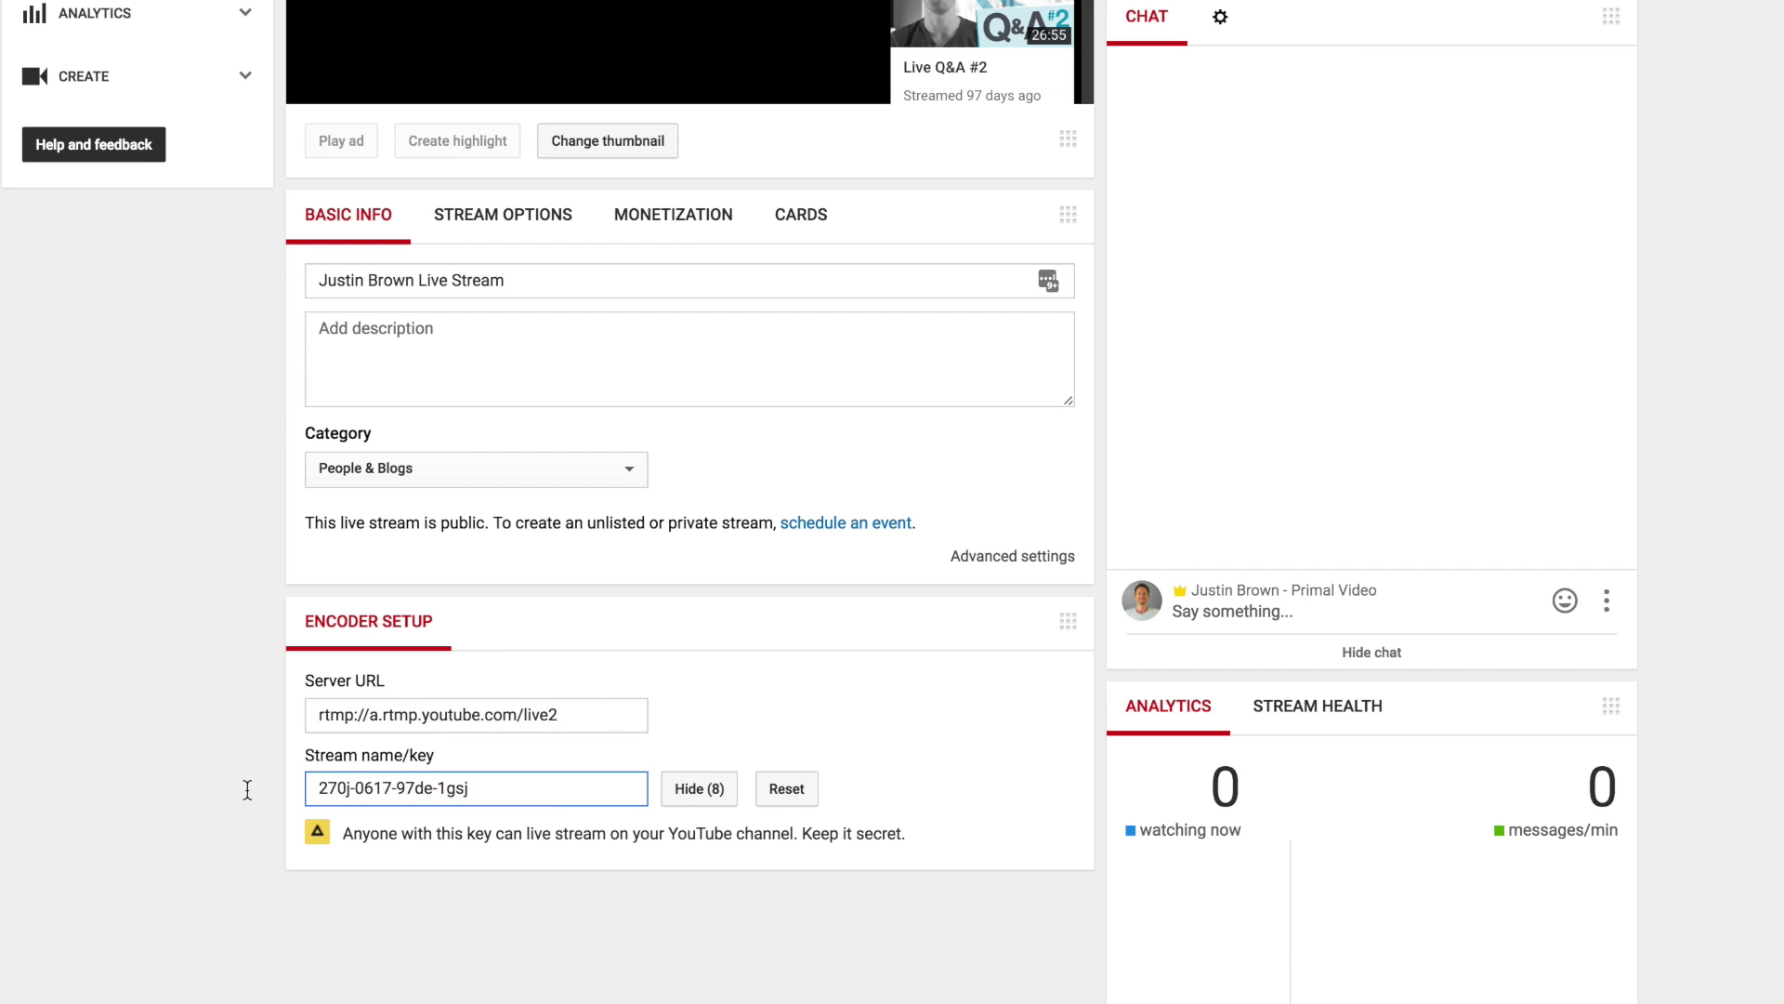
drag(244, 768, 349, 777)
click(397, 786)
key(super+c)
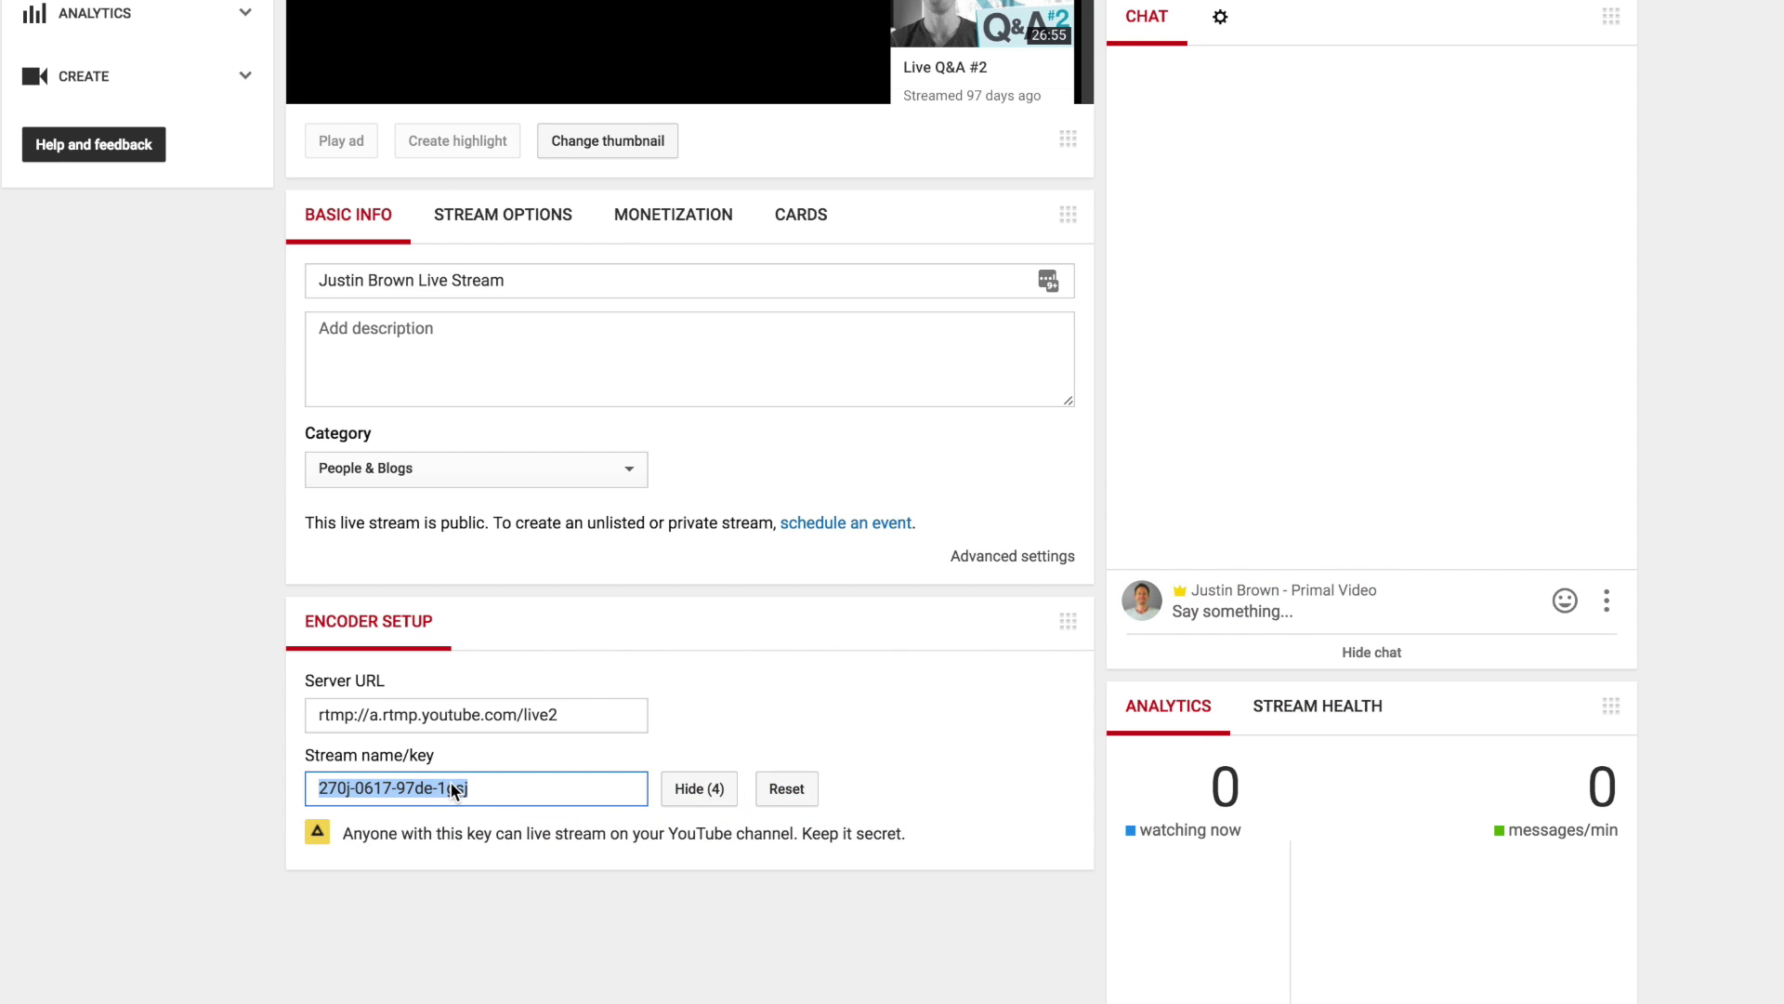
mouse_move(569, 999)
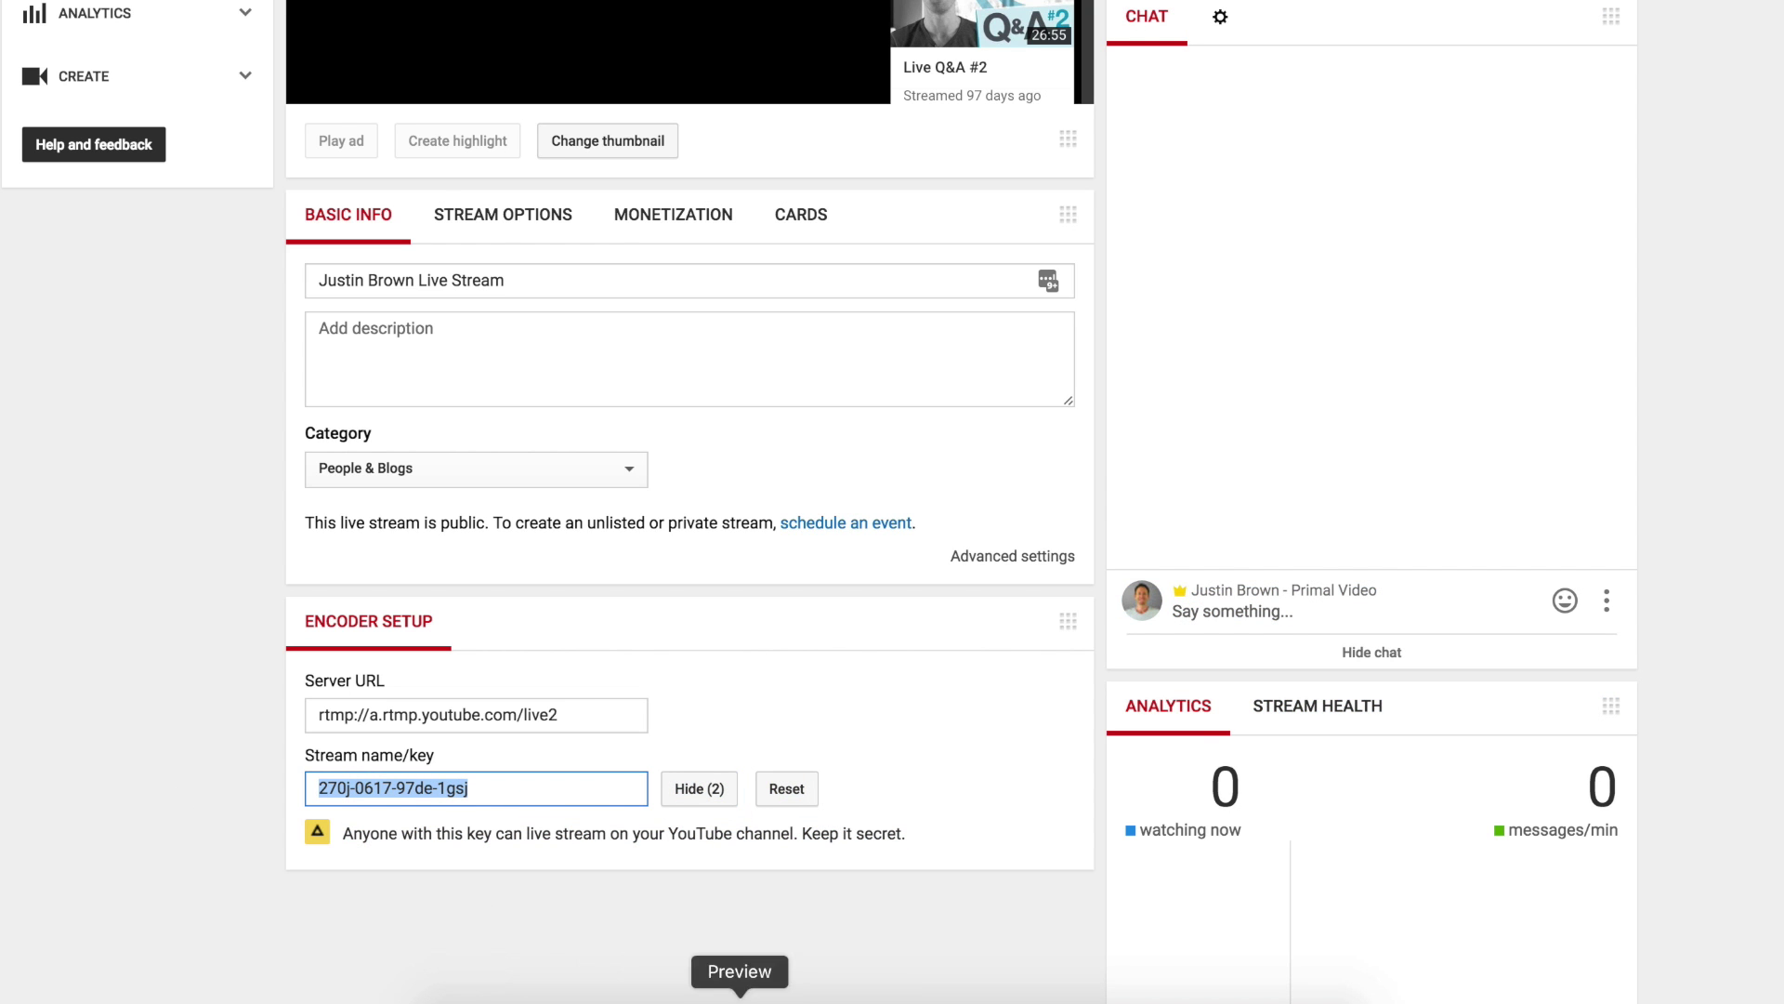
Step: Replace the YT output's stream name myStream with the pasted YouTube stream key
click(1075, 996)
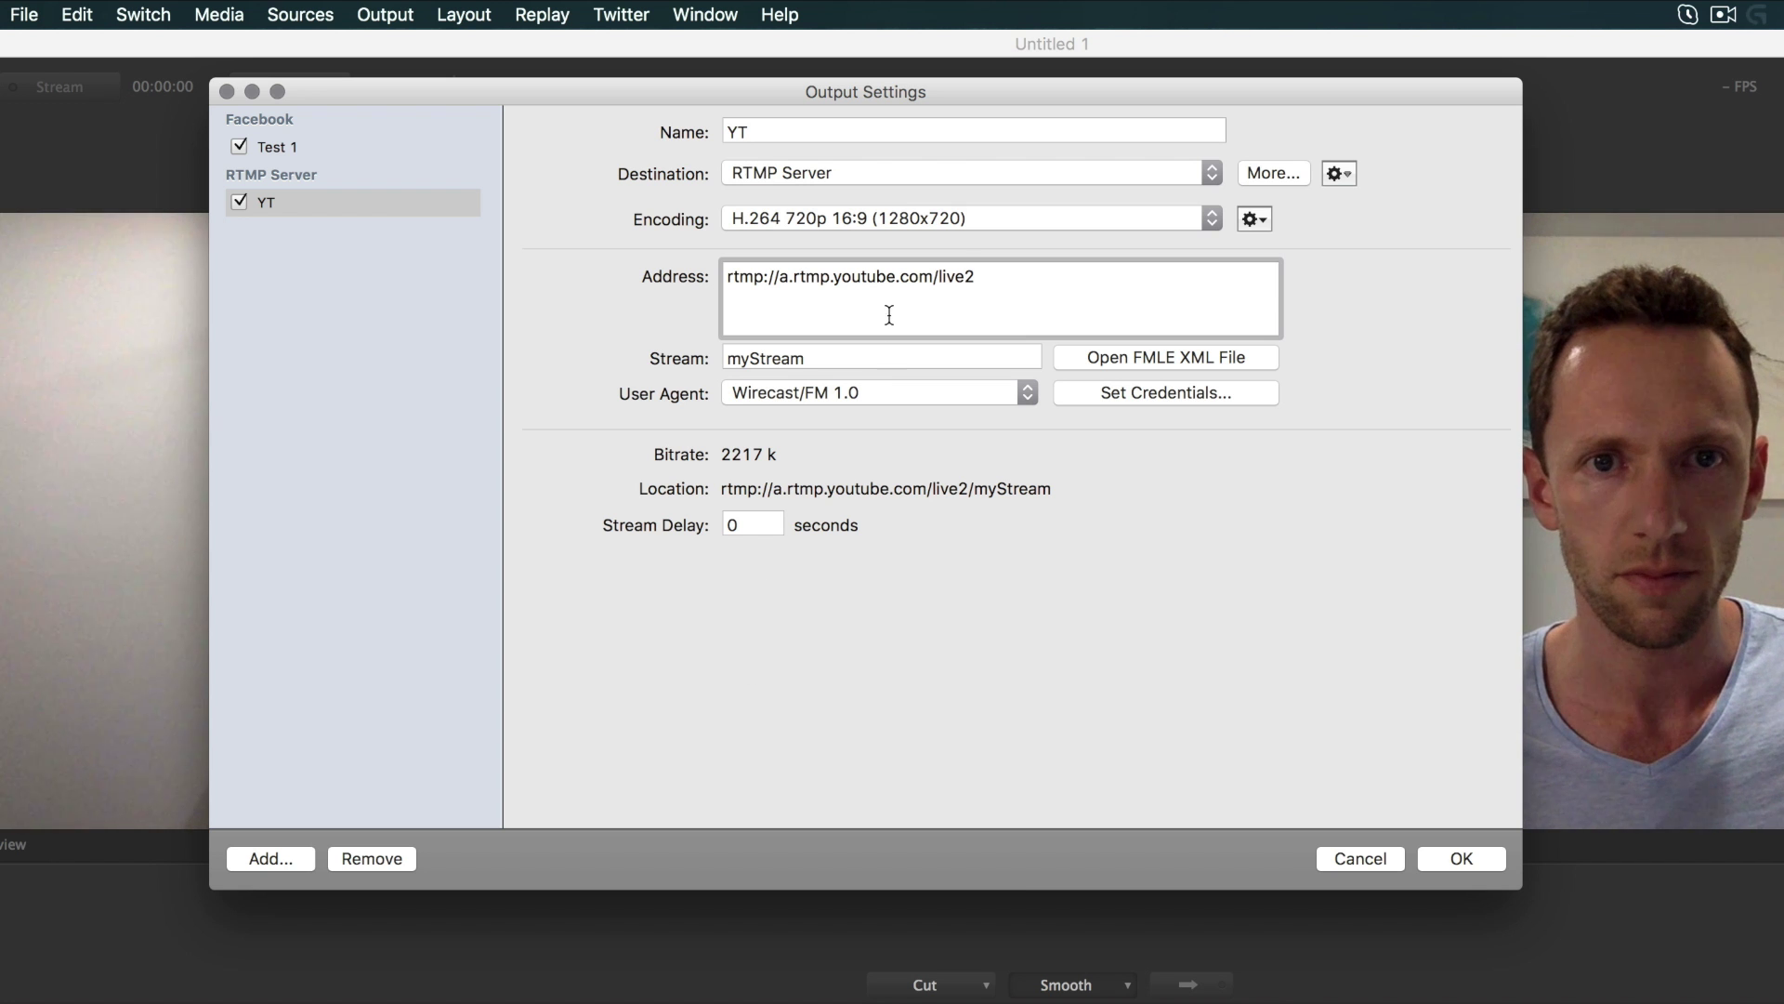
double_click(868, 356)
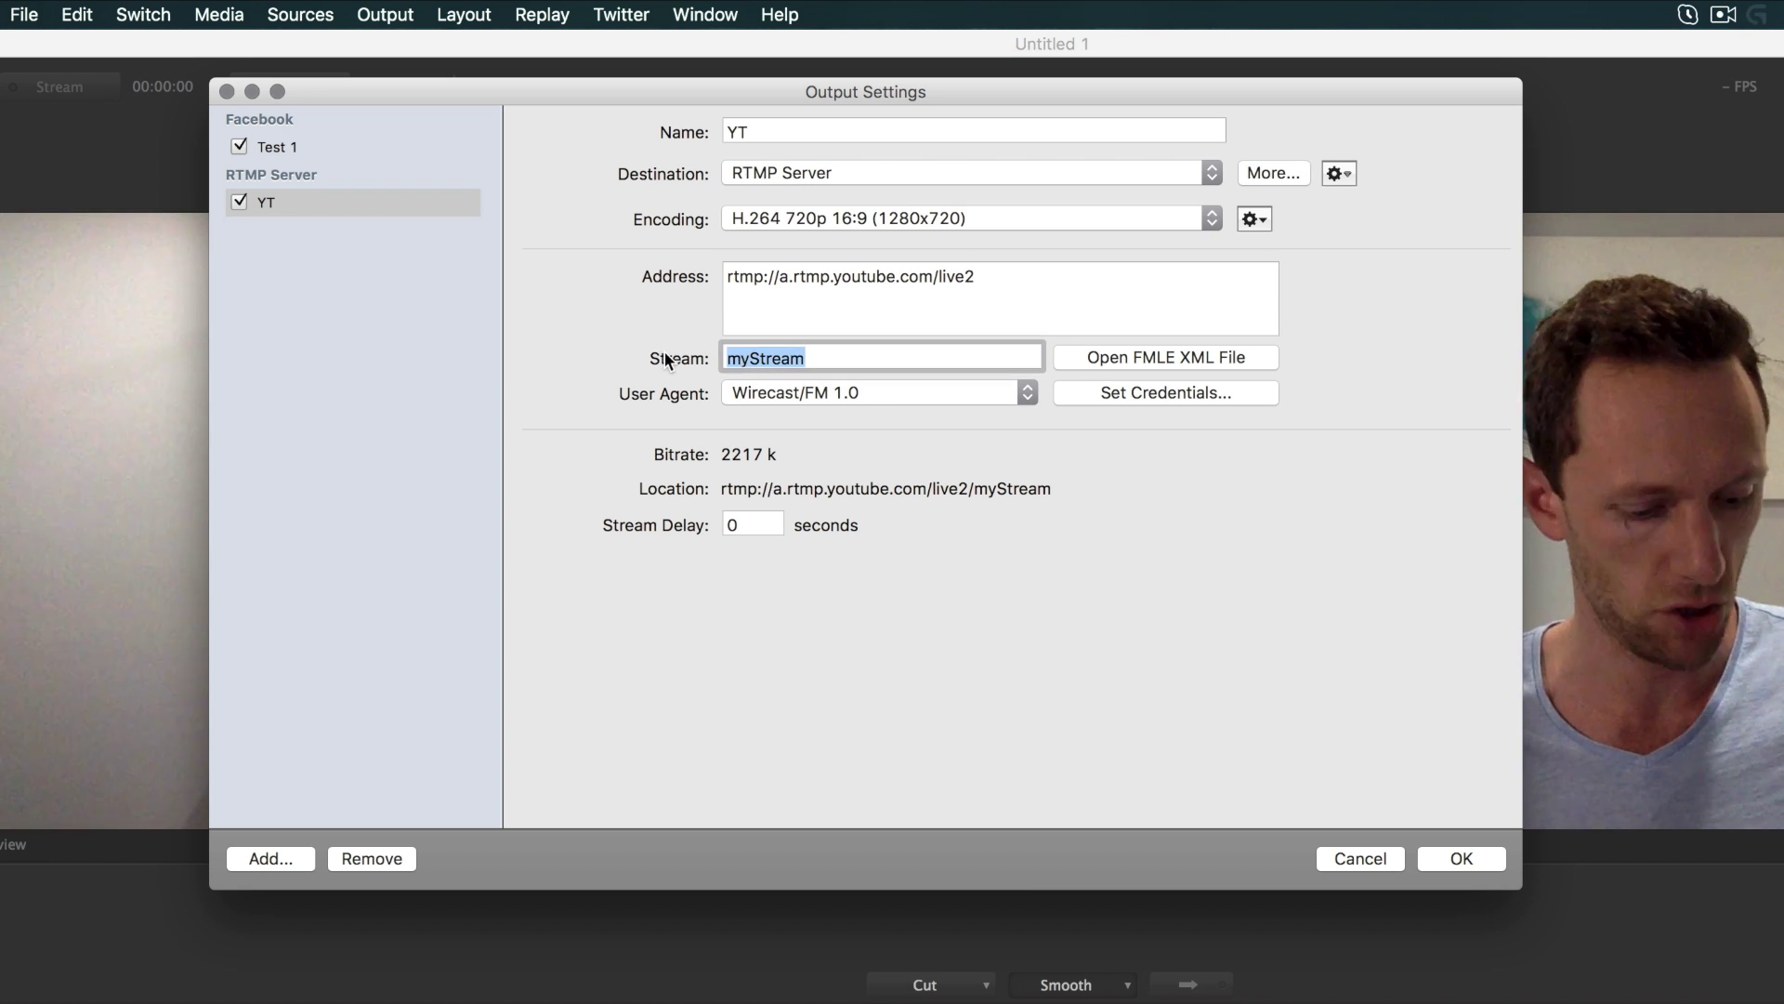
key(super+v)
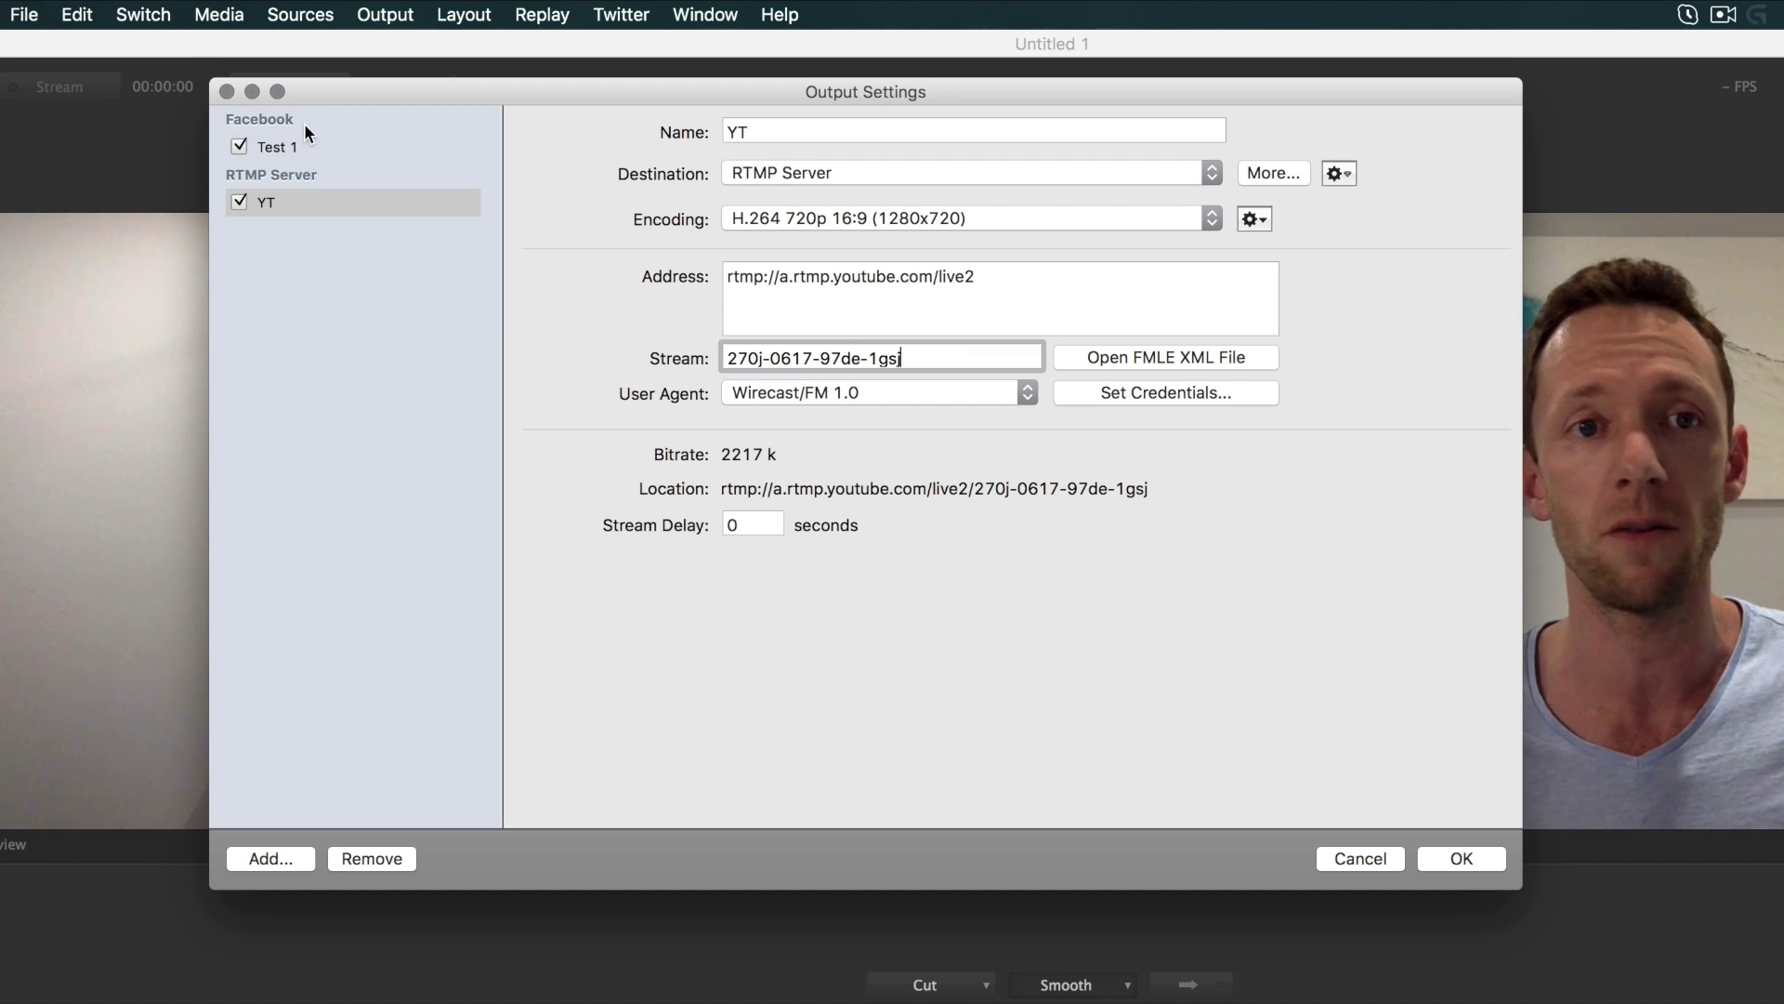
click(294, 145)
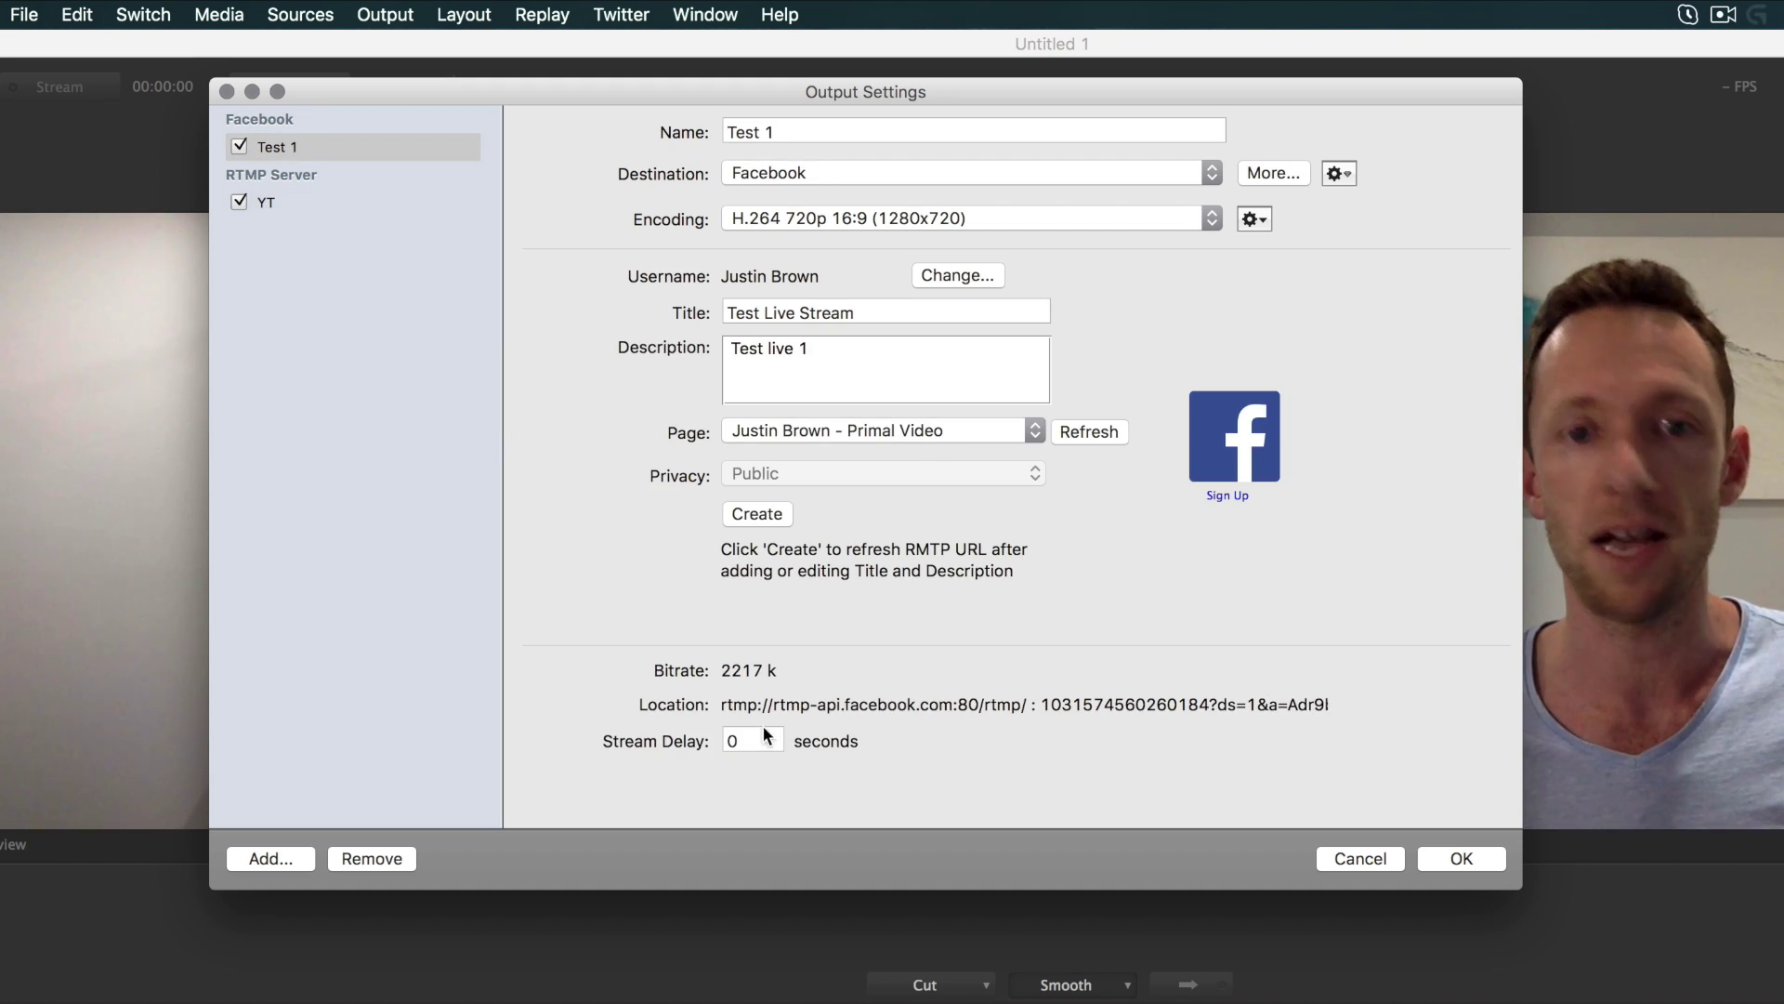
click(372, 202)
drag(1066, 292, 717, 292)
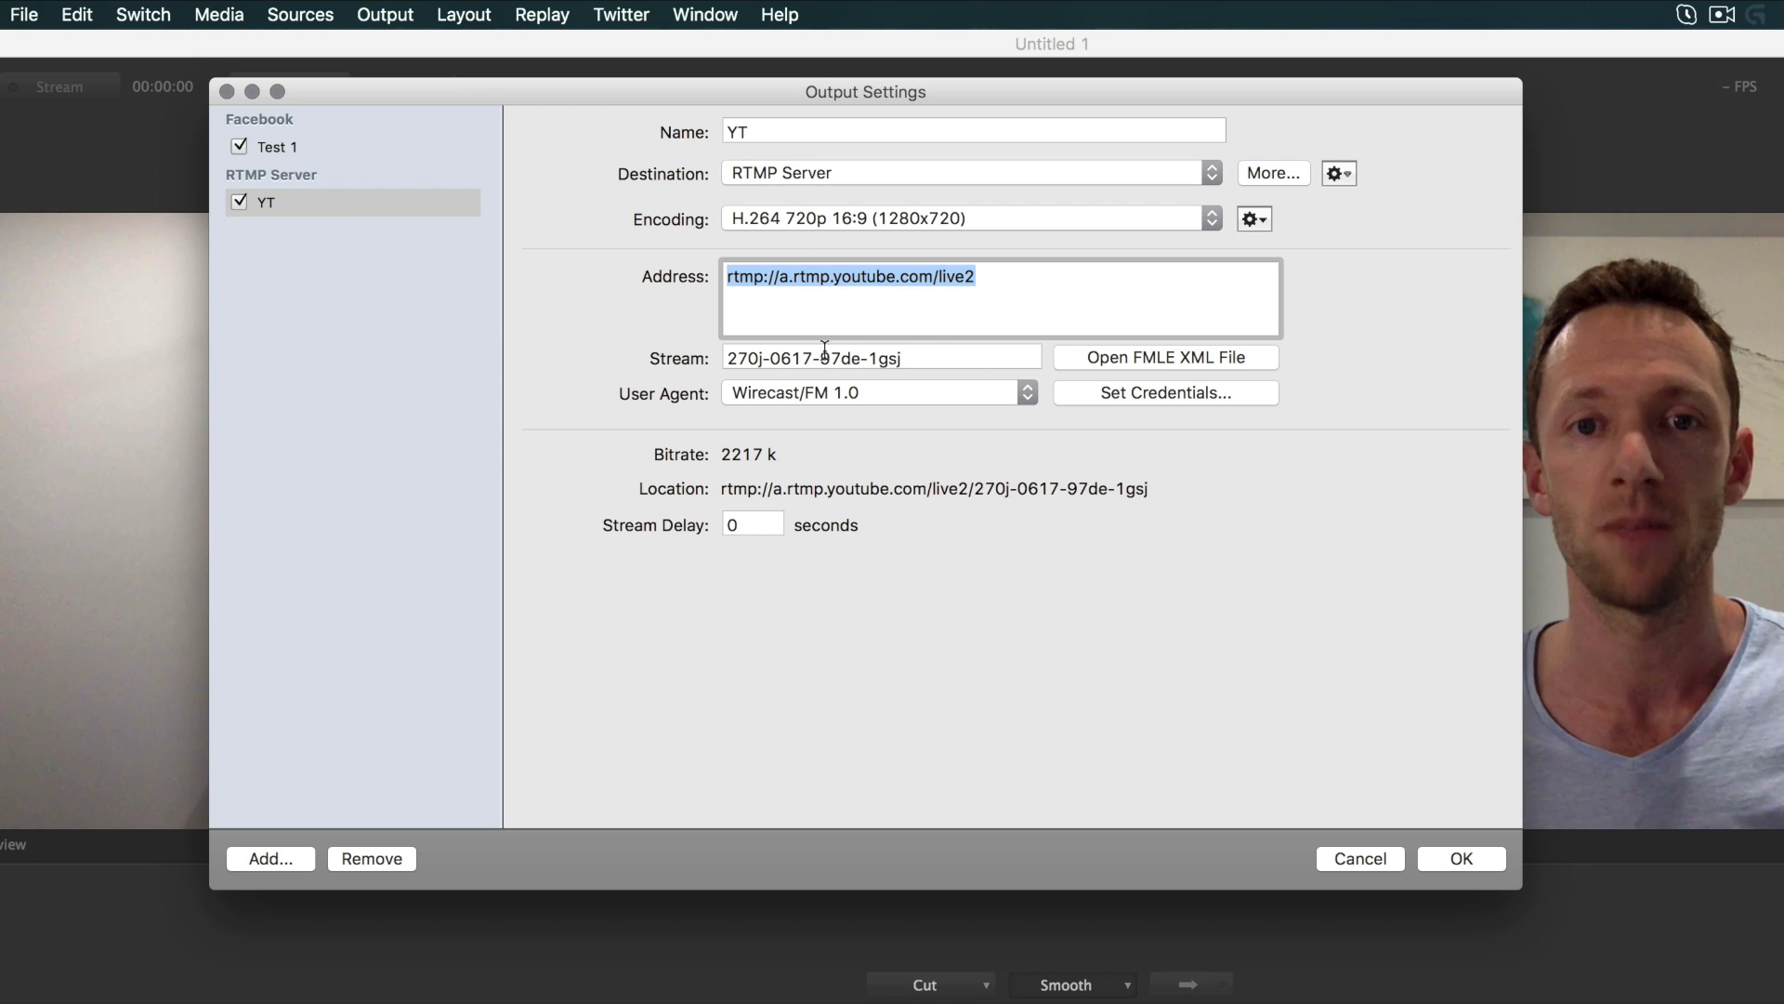
Step: Confirm Output Settings with OK, saving the Test 1 and YT outputs
click(1473, 856)
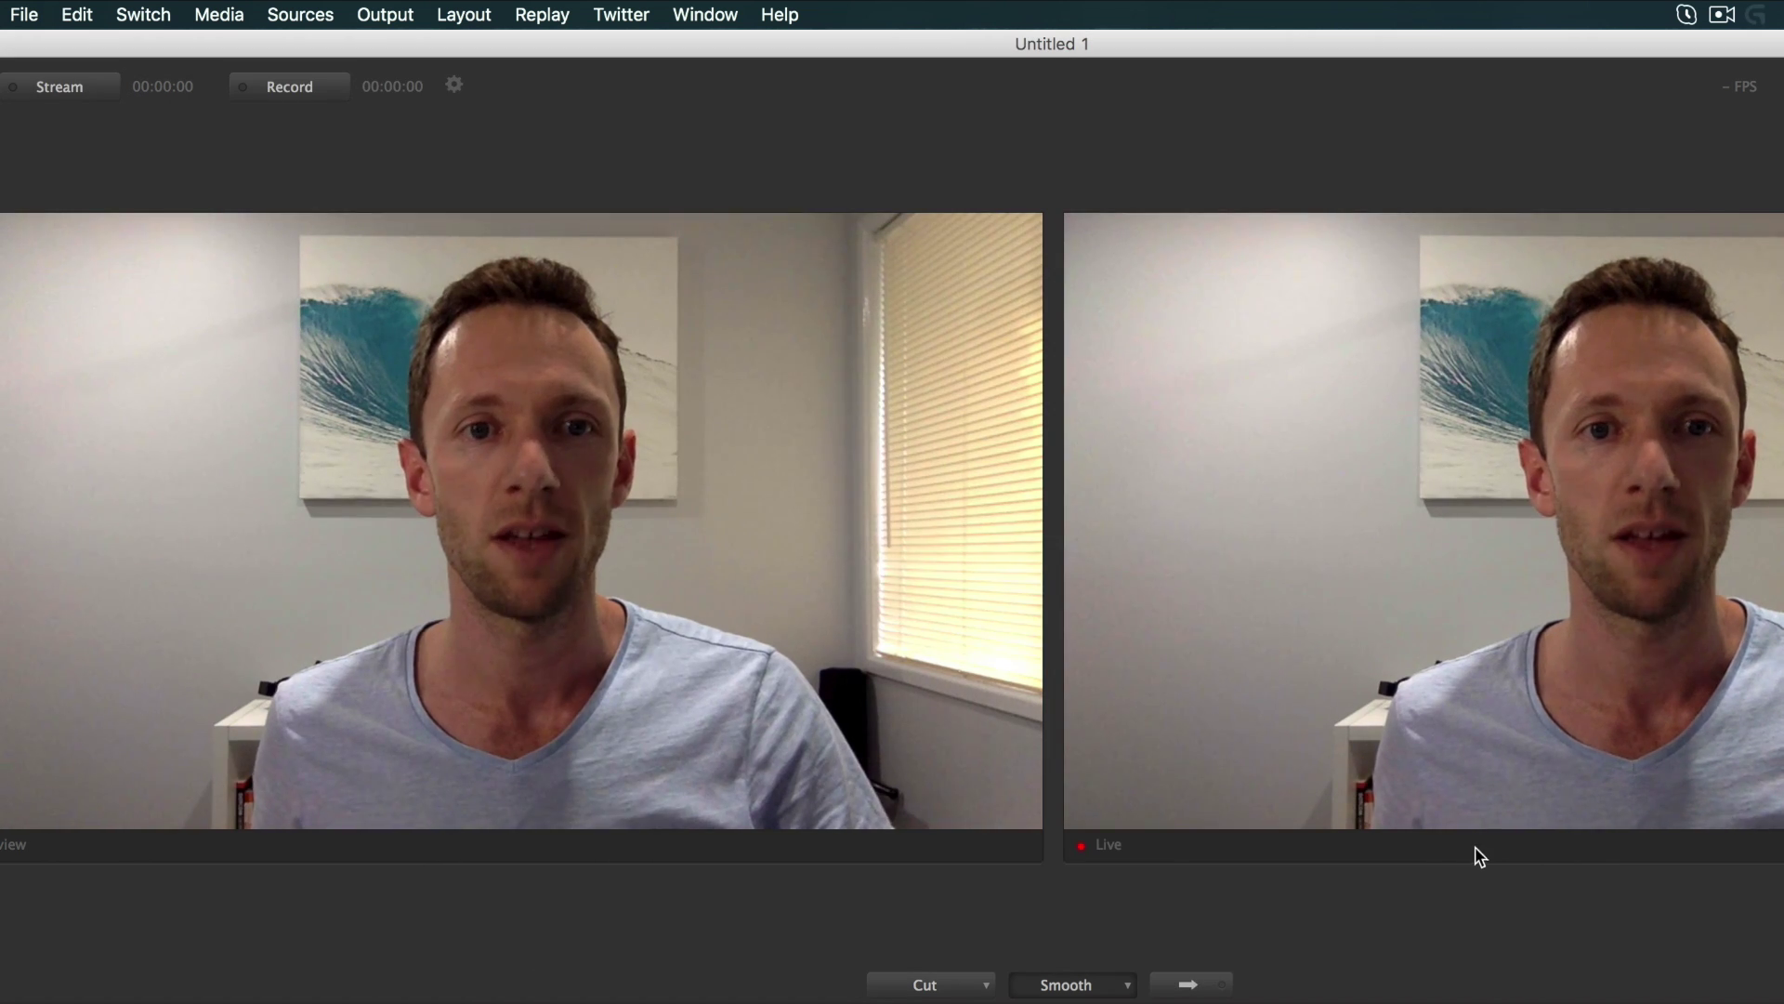